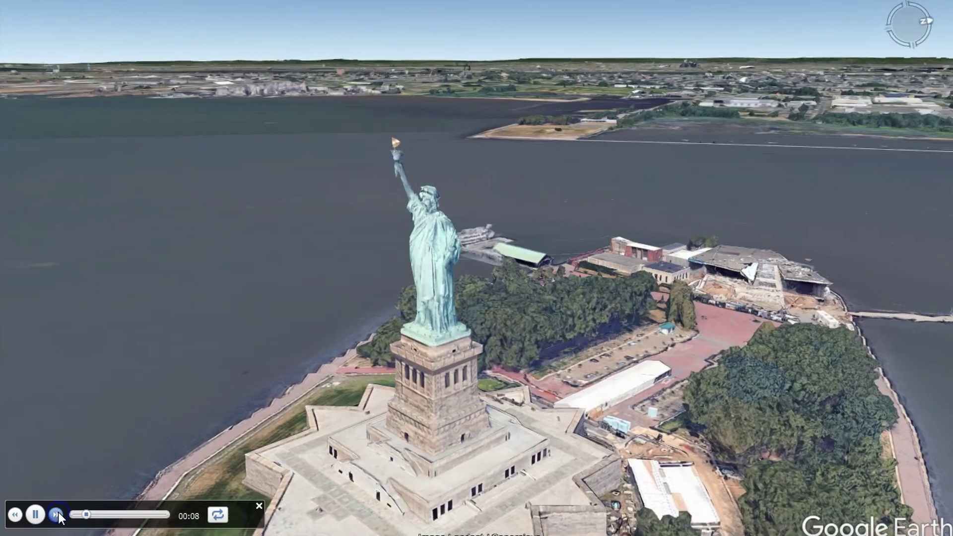
# Step: Fast-forward the Statue of Liberty flyover tour and pause it at 00:23
pyautogui.click(58, 515)
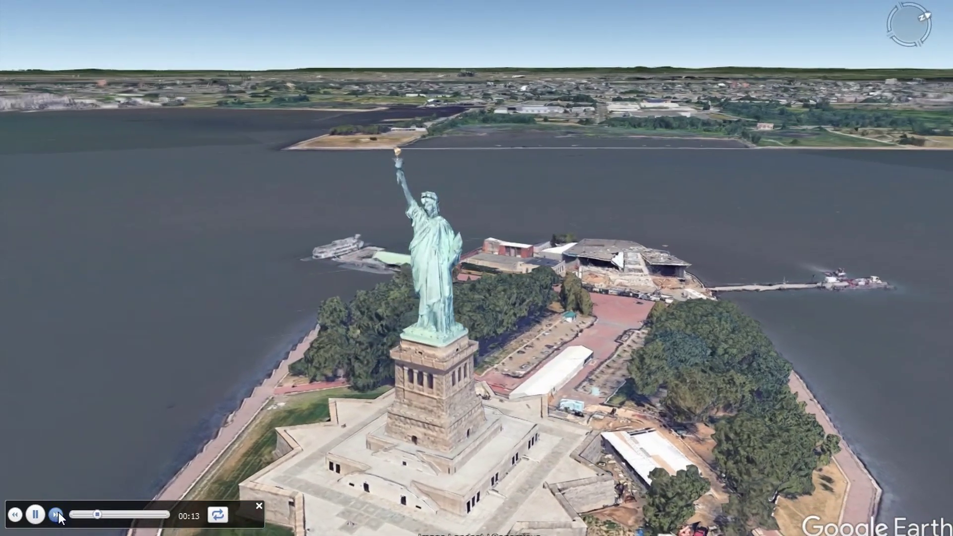
pyautogui.click(42, 515)
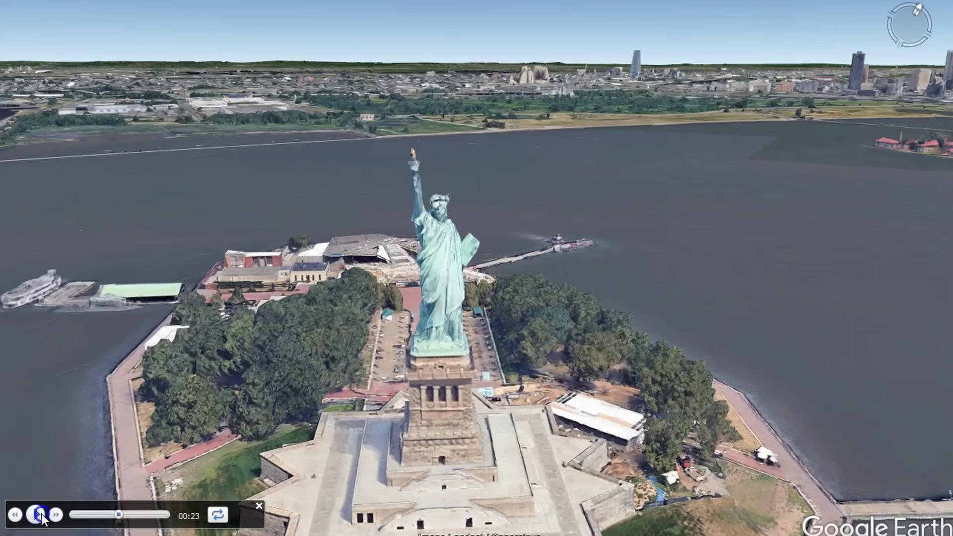
pyautogui.click(36, 515)
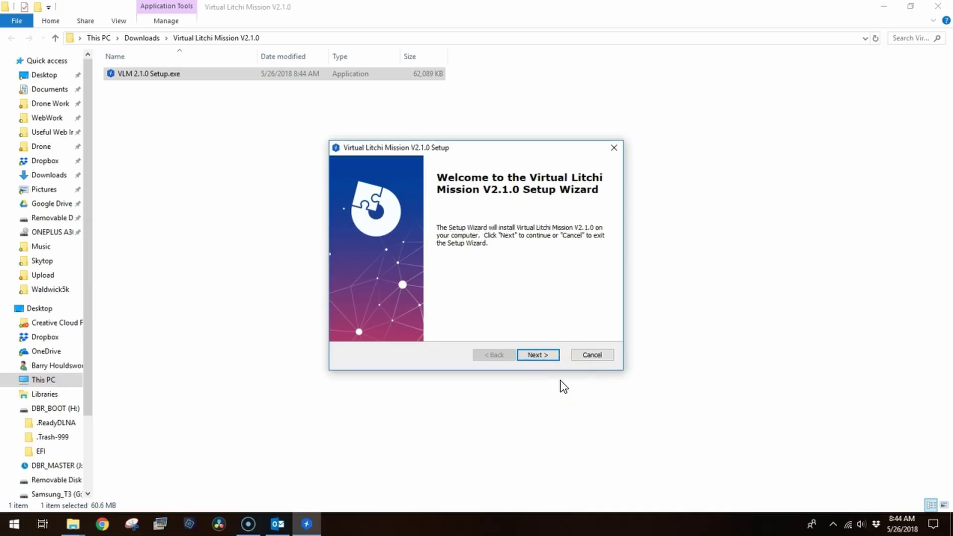
# Step: Accept the license terms and step through the setup wizard to start installing
pyautogui.click(552, 357)
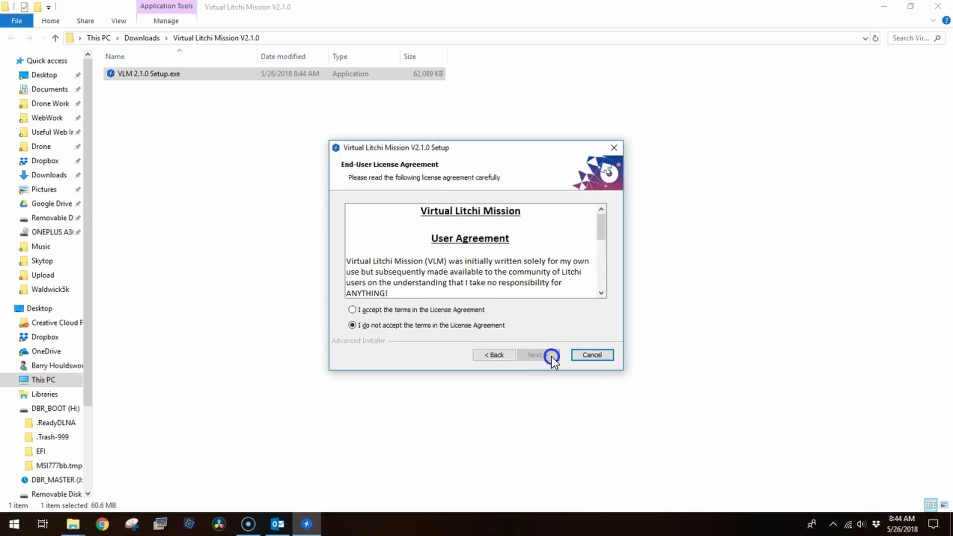
pyautogui.click(473, 311)
pyautogui.click(529, 354)
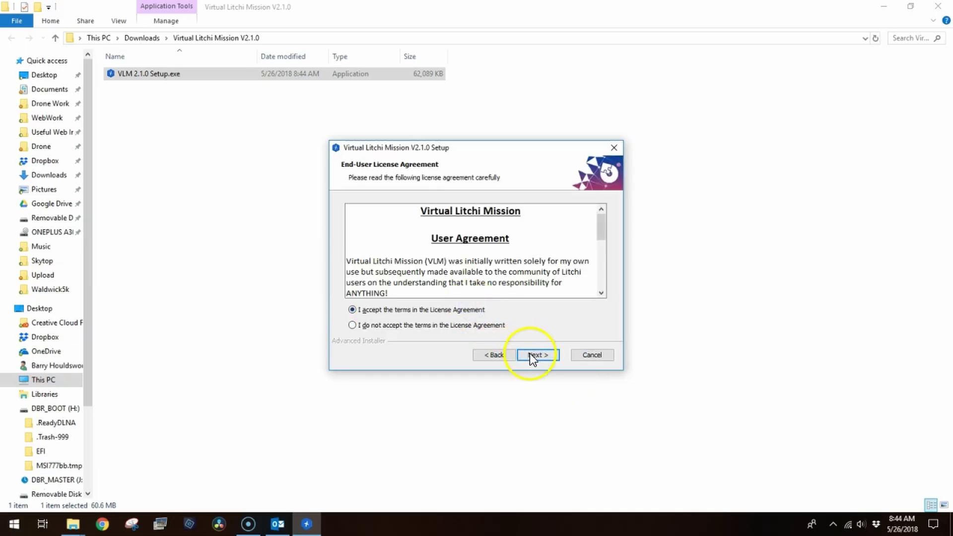
pyautogui.click(529, 355)
pyautogui.click(529, 354)
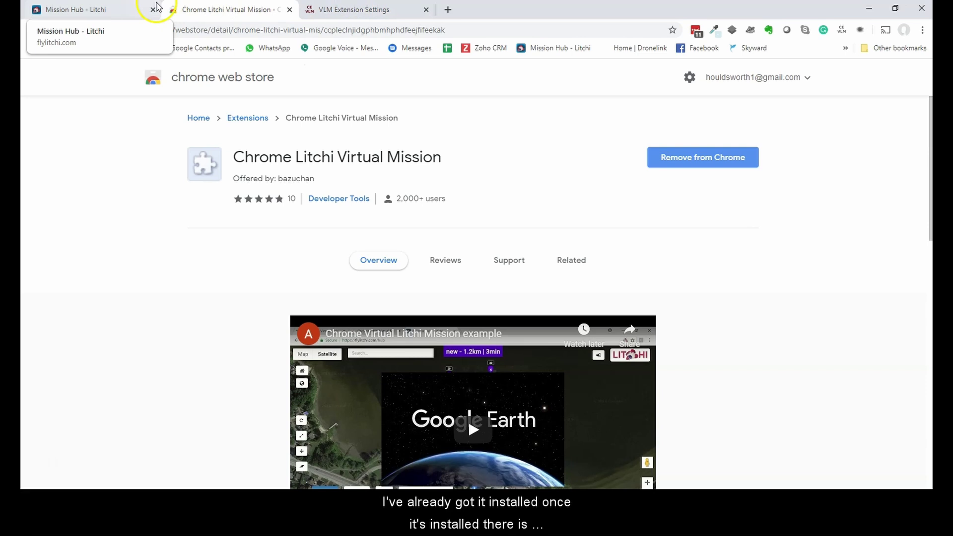
# Step: Review the VLM Extension Settings tab, then switch to the Mission Hub - Litchi tab
pyautogui.click(344, 7)
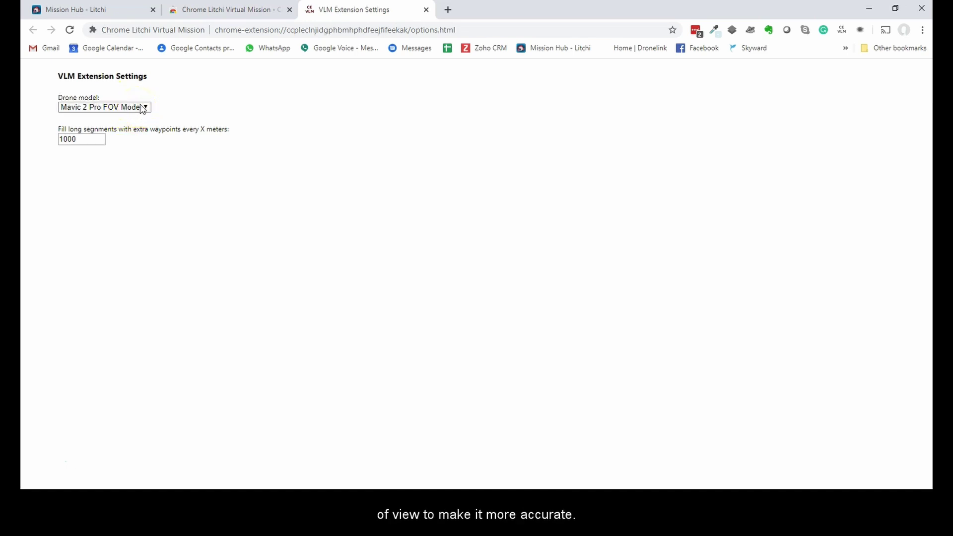
pyautogui.click(100, 10)
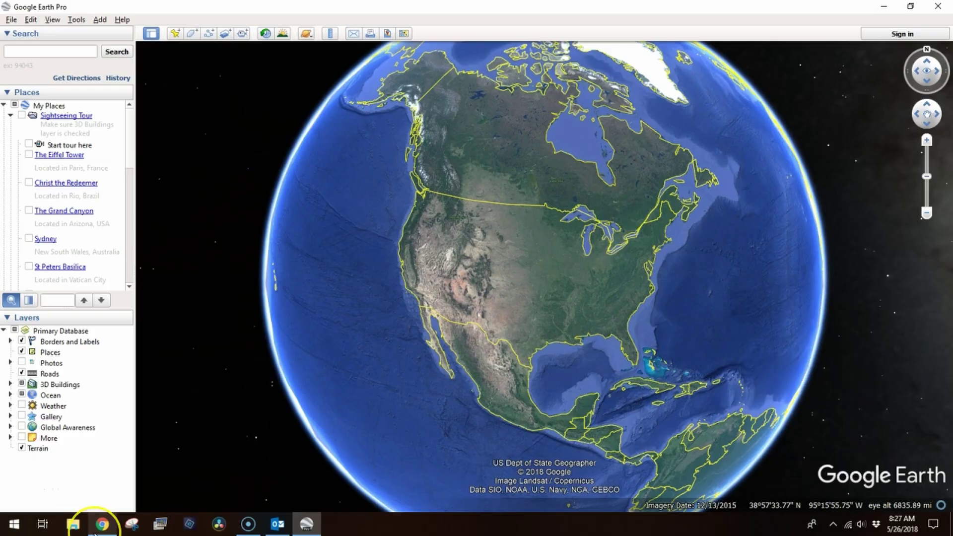
# Step: Bring the Chrome window with the Virtual Litchi Mission forum thread to the front
pyautogui.moveTo(95, 533)
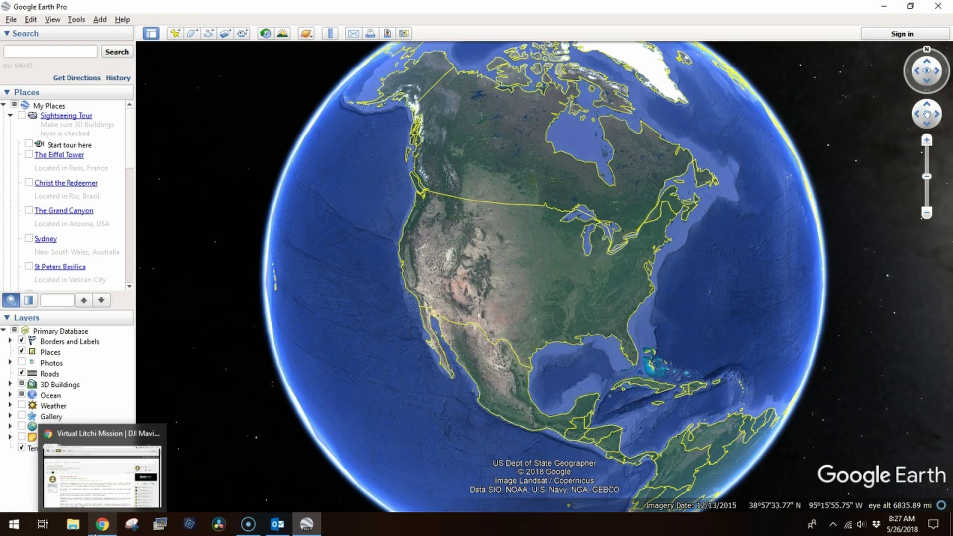
pyautogui.click(95, 533)
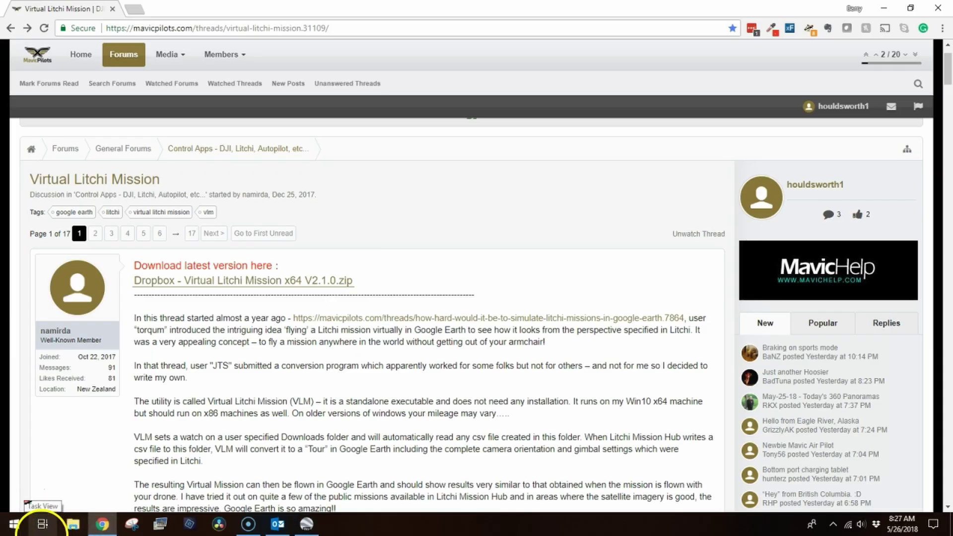
pyautogui.hotkey('alt', 'Right')
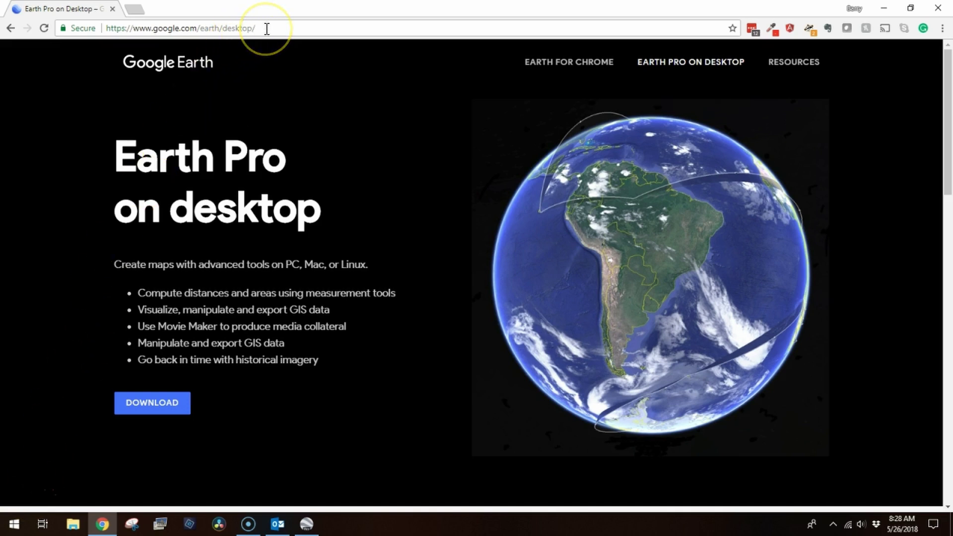
pyautogui.click(264, 28)
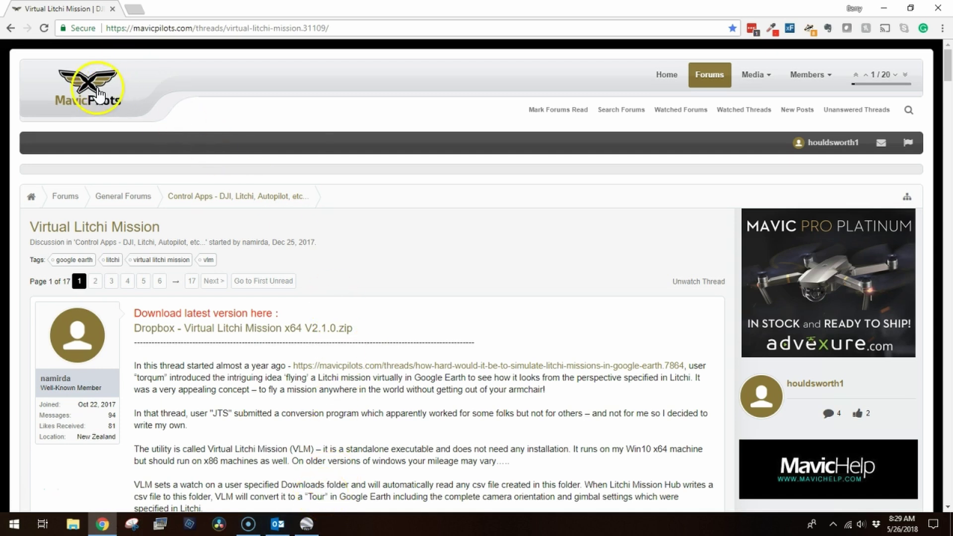
# Step: Open the 'Dropbox - Virtual Litchi Mission x64 V2.1.0.zip' link from the thread's first post
pyautogui.moveTo(367, 326); pyautogui.dragTo(127, 319)
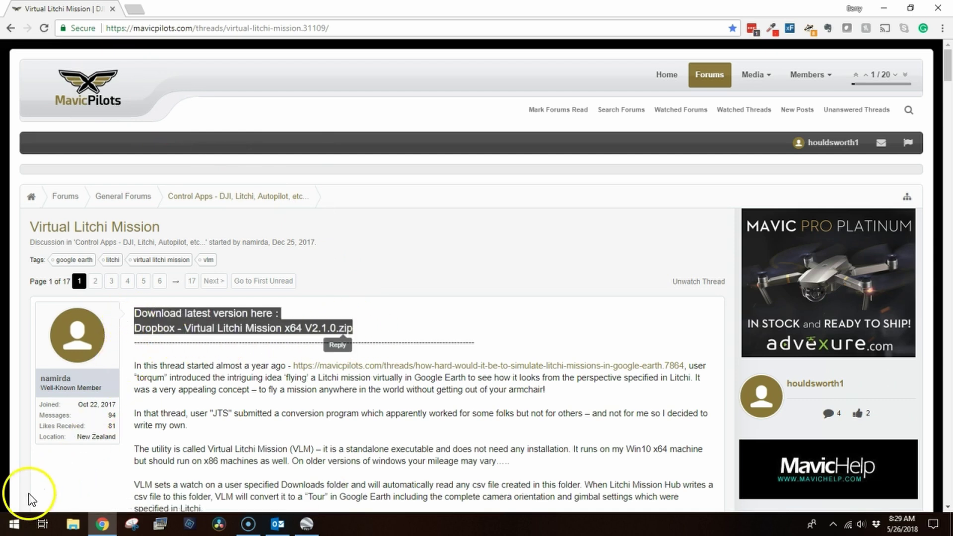
pyautogui.click(347, 28)
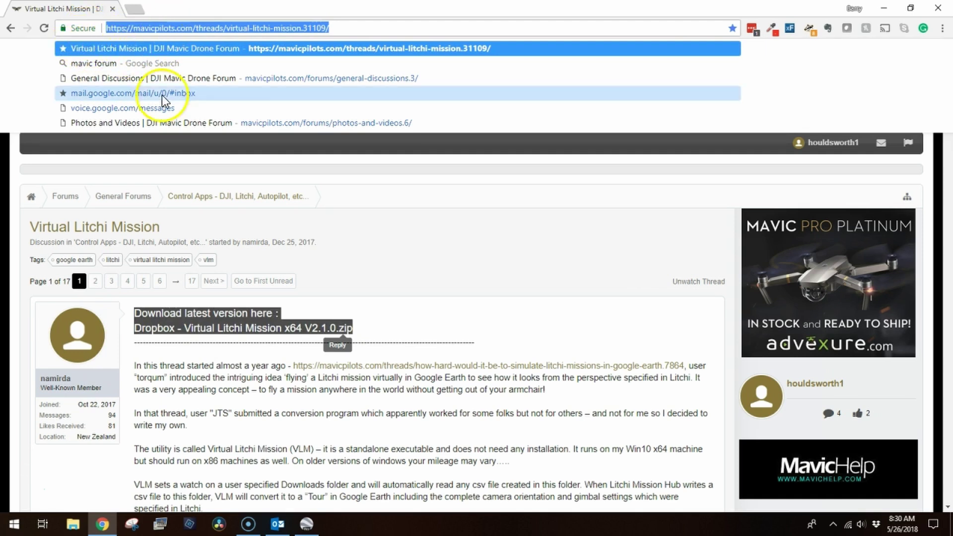
pyautogui.click(316, 278)
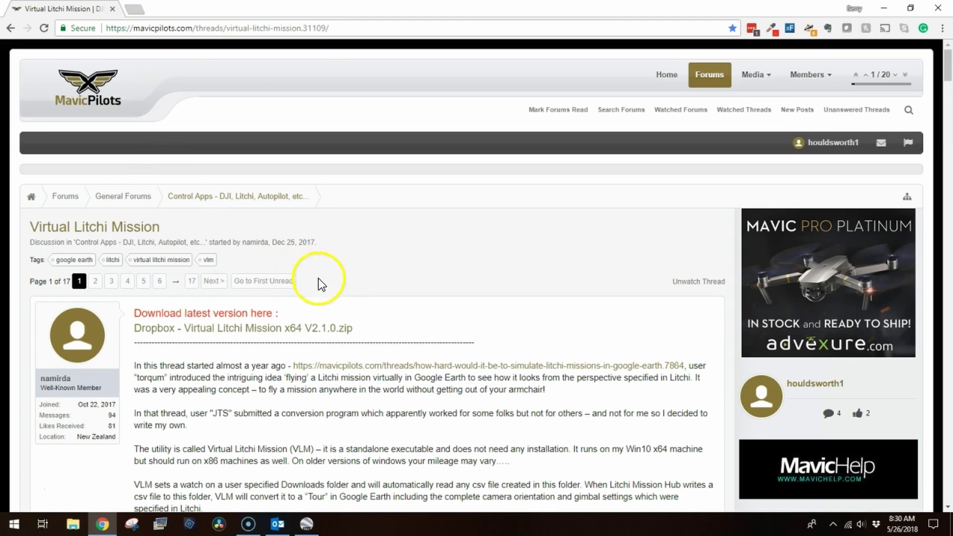
pyautogui.click(301, 328)
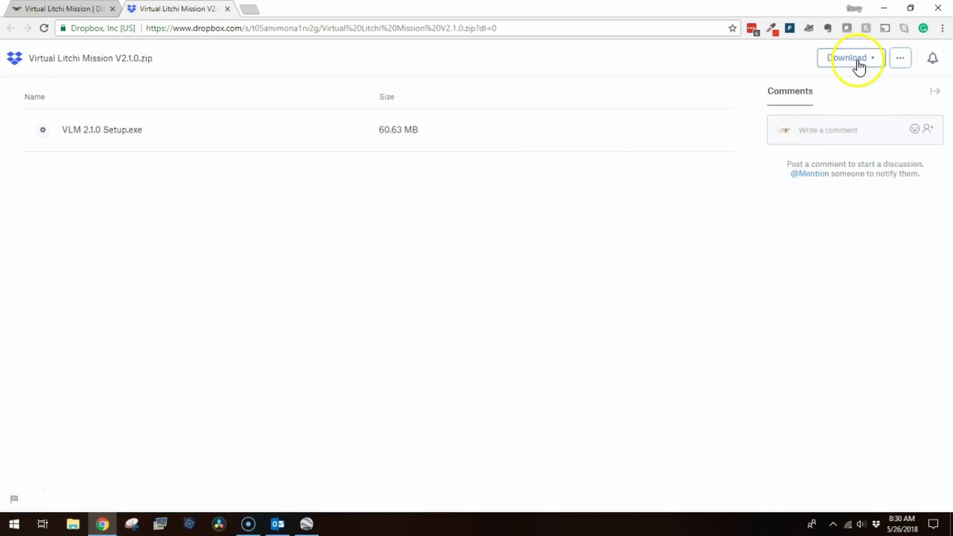
# Step: Download Virtual Litchi Mission V2.1.0.zip and show it in the Downloads folder
pyautogui.click(839, 60)
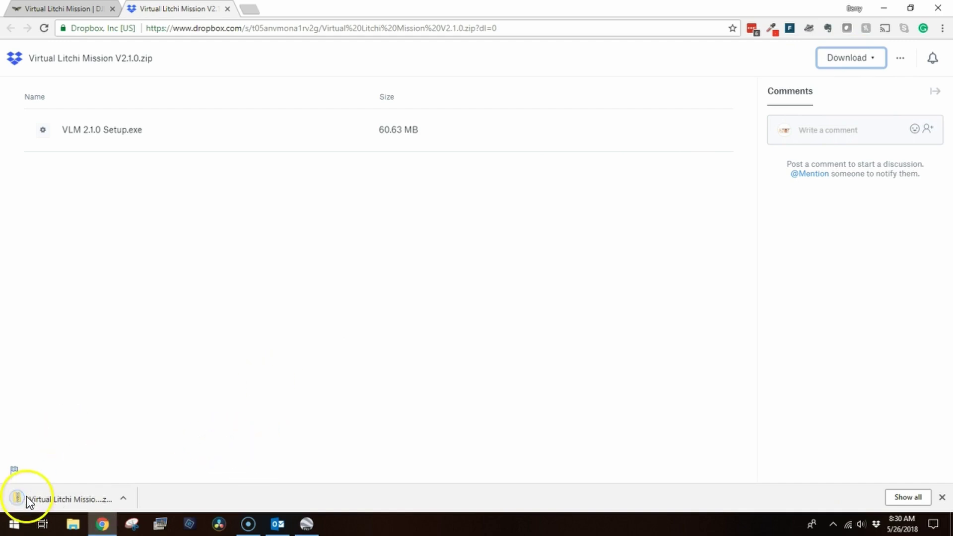
pyautogui.rightClick(69, 499)
pyautogui.click(102, 467)
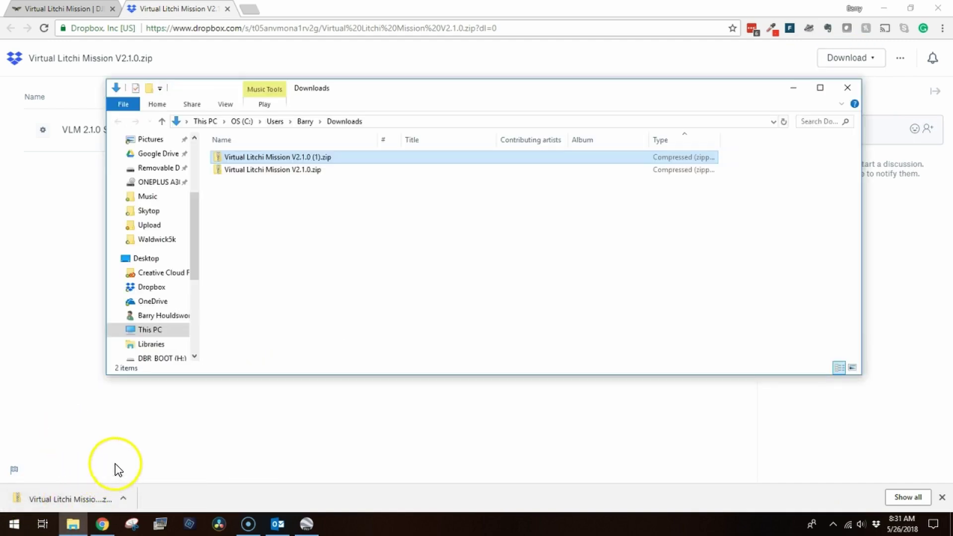
# Step: Scan and extract Virtual Litchi Mission V2.1.0.zip, then run VLM 2.1.0 Setup.exe
pyautogui.rightClick(303, 159)
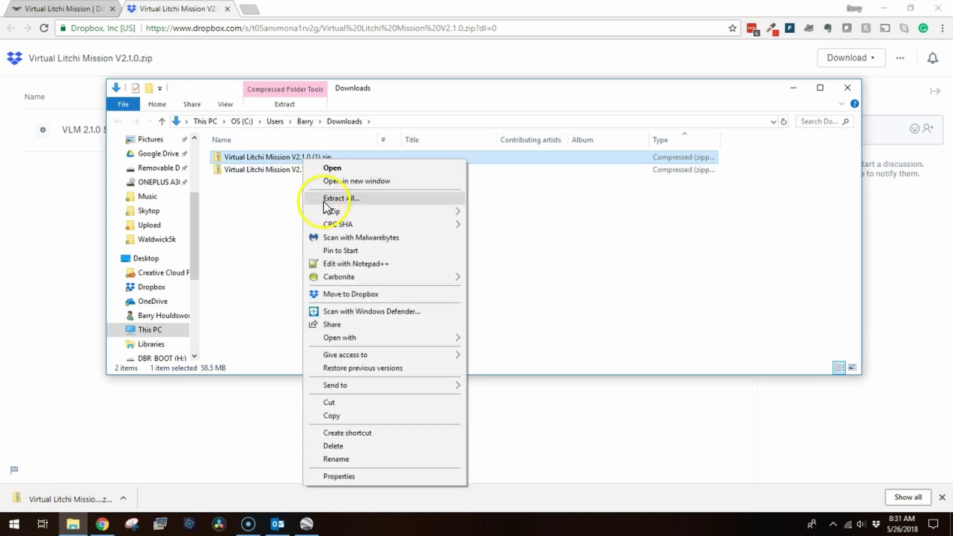
pyautogui.click(359, 312)
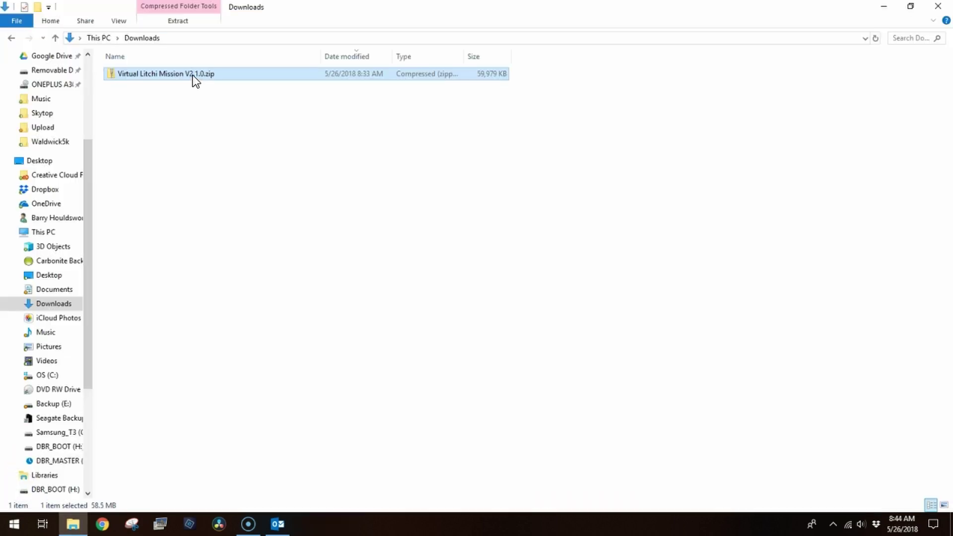
pyautogui.rightClick(193, 75)
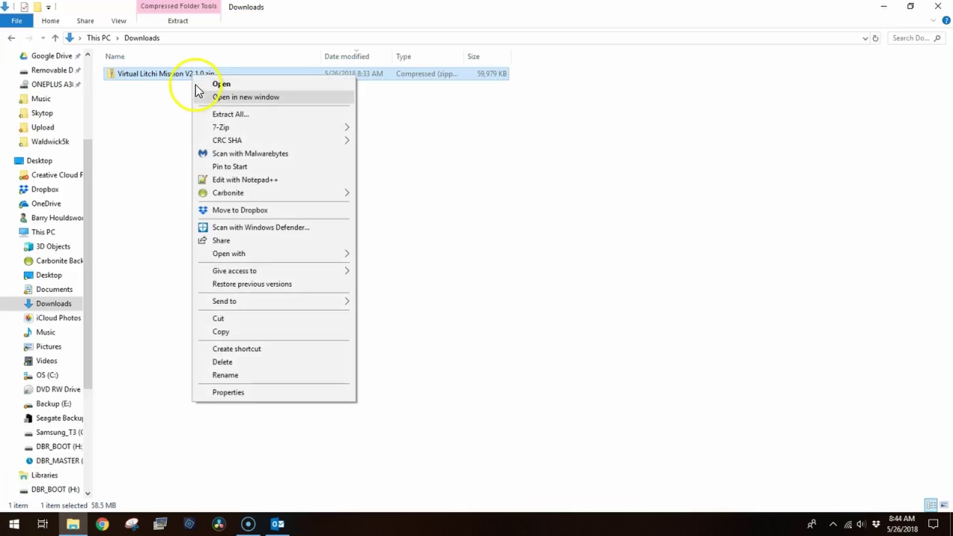
pyautogui.click(207, 115)
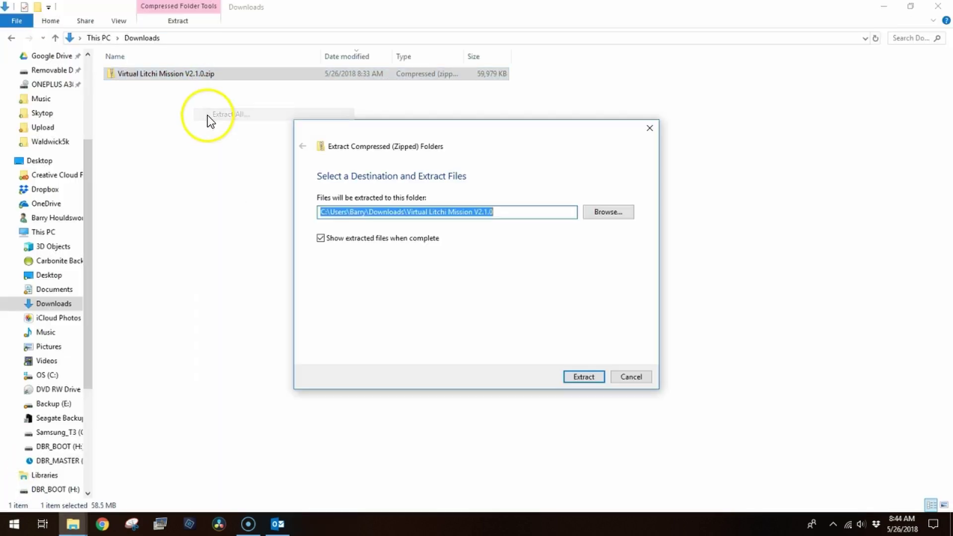
pyautogui.click(580, 373)
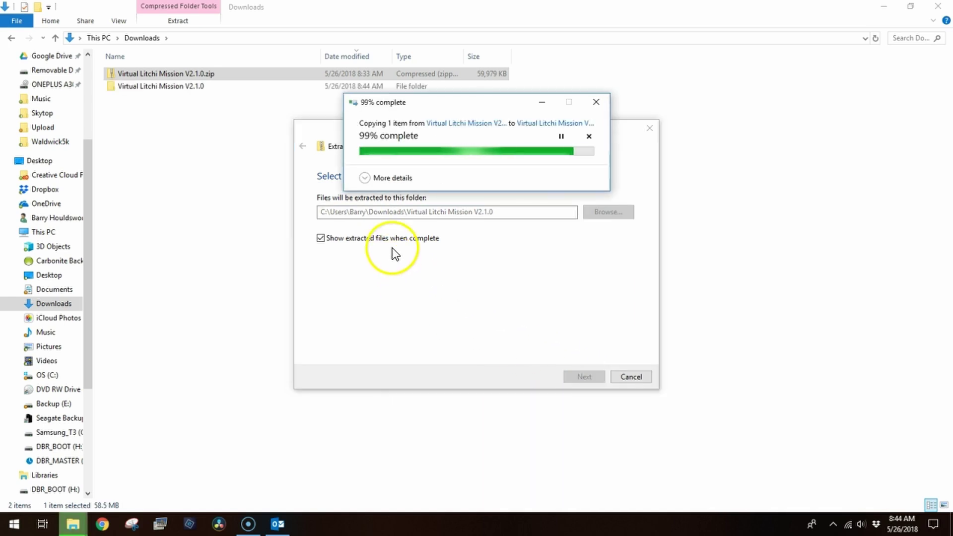
pyautogui.click(163, 74)
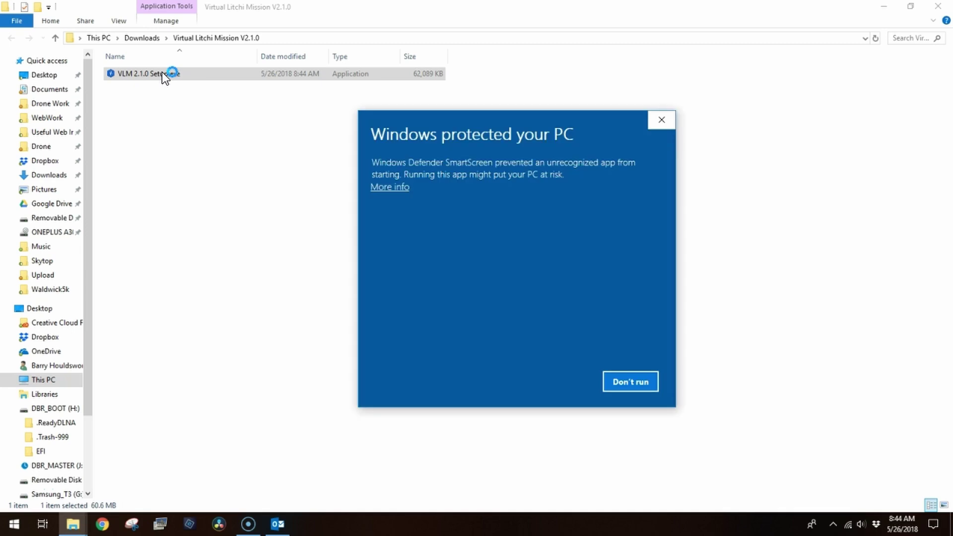
# Step: Bypass the SmartScreen warning, accept the license and install VLM to the default folder
pyautogui.click(392, 187)
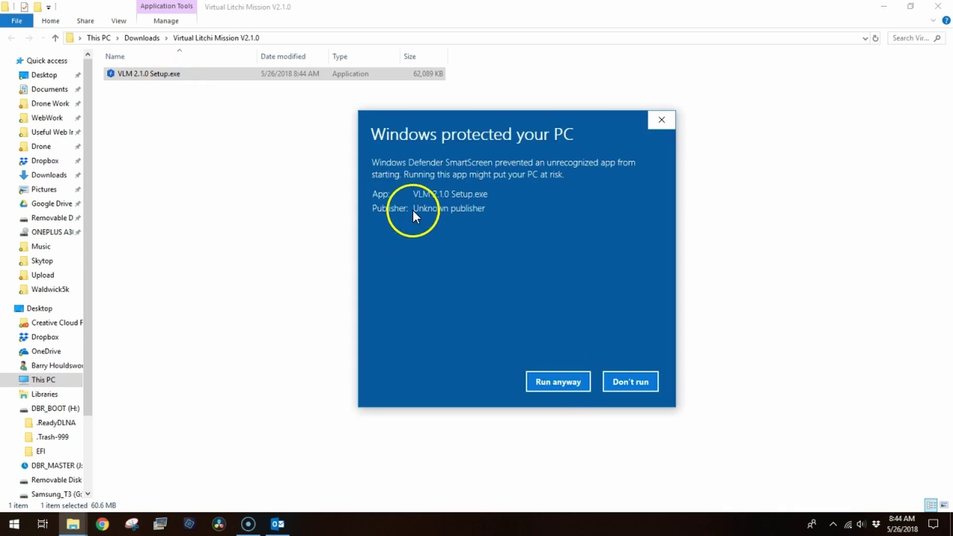
pyautogui.click(560, 382)
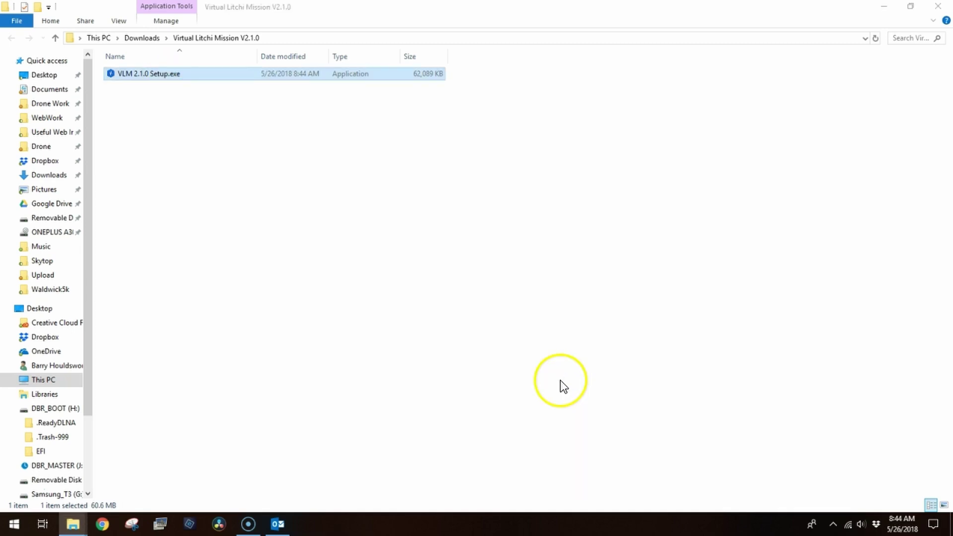
pyautogui.click(552, 356)
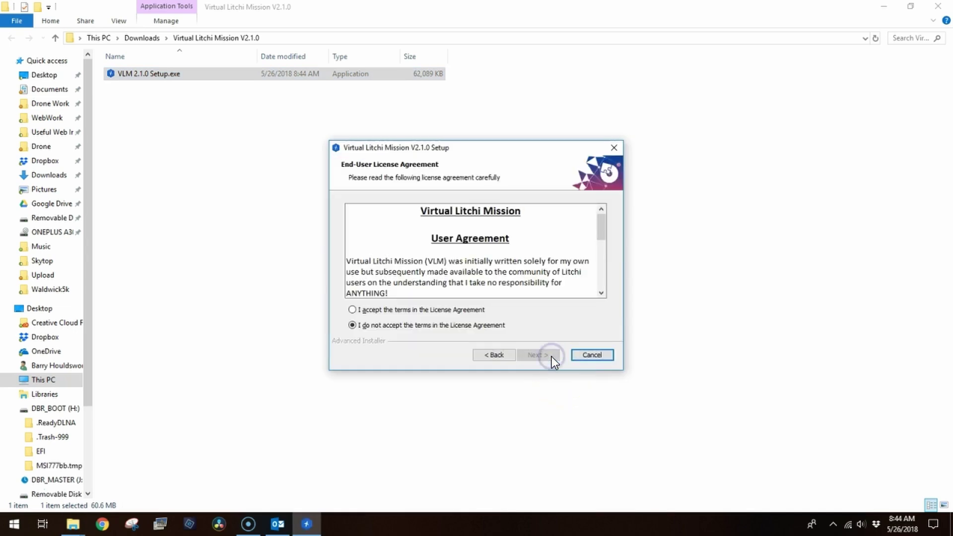
pyautogui.click(472, 308)
pyautogui.click(529, 353)
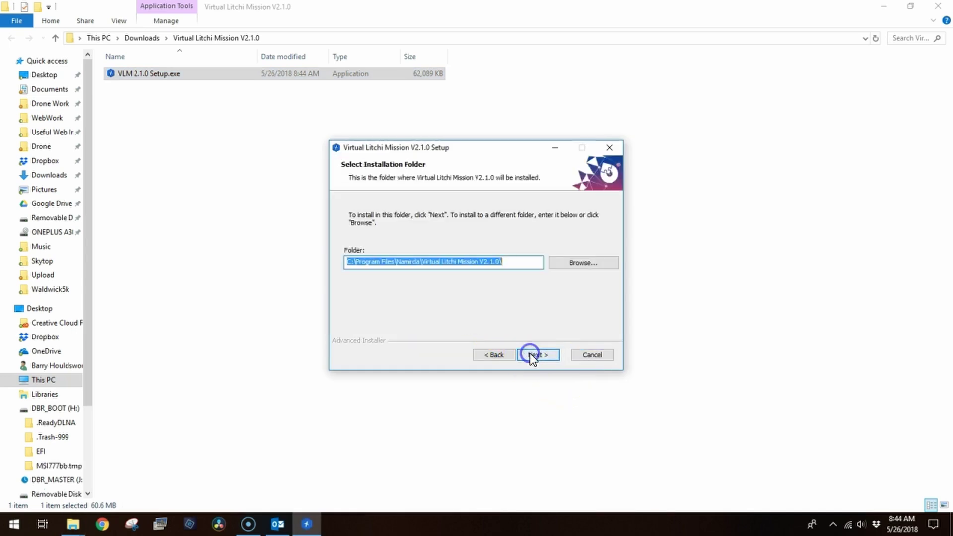
pyautogui.click(529, 354)
pyautogui.click(530, 354)
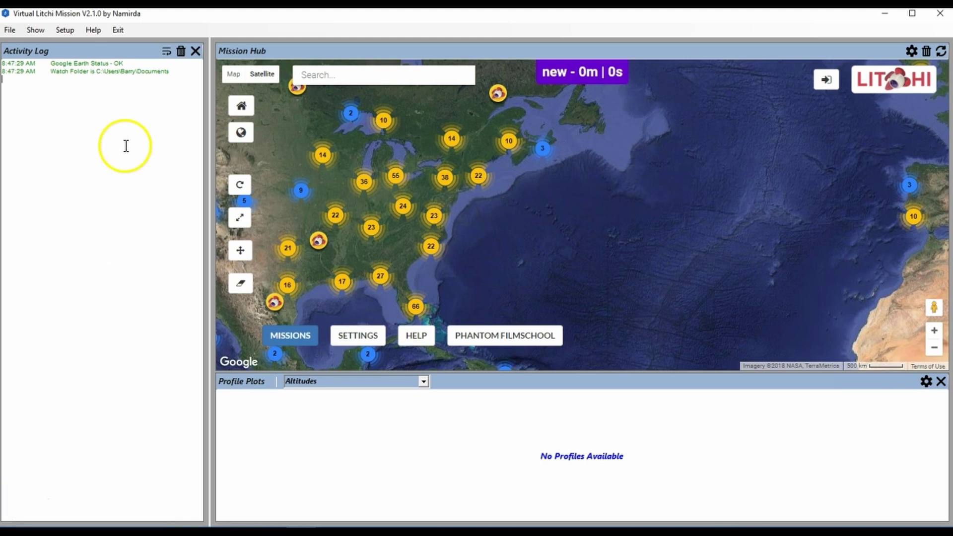
# Step: Set the mission watch folder to E:\Drone\Litchi Missions and apply it
pyautogui.click(67, 29)
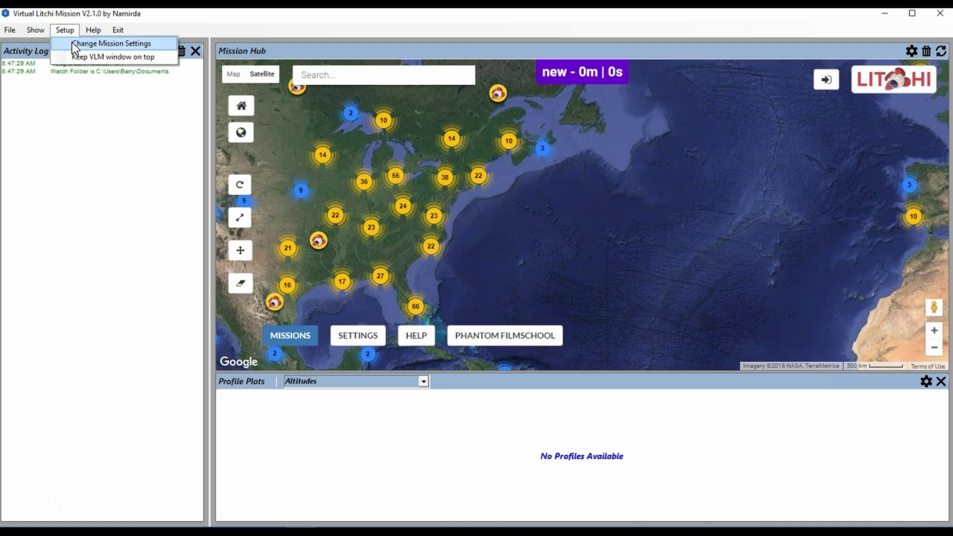
pyautogui.click(72, 43)
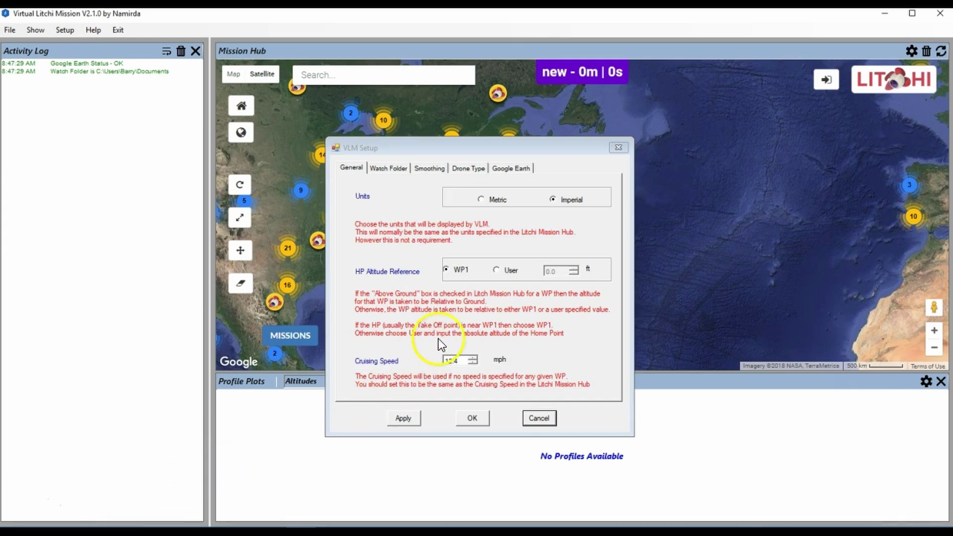
pyautogui.click(397, 168)
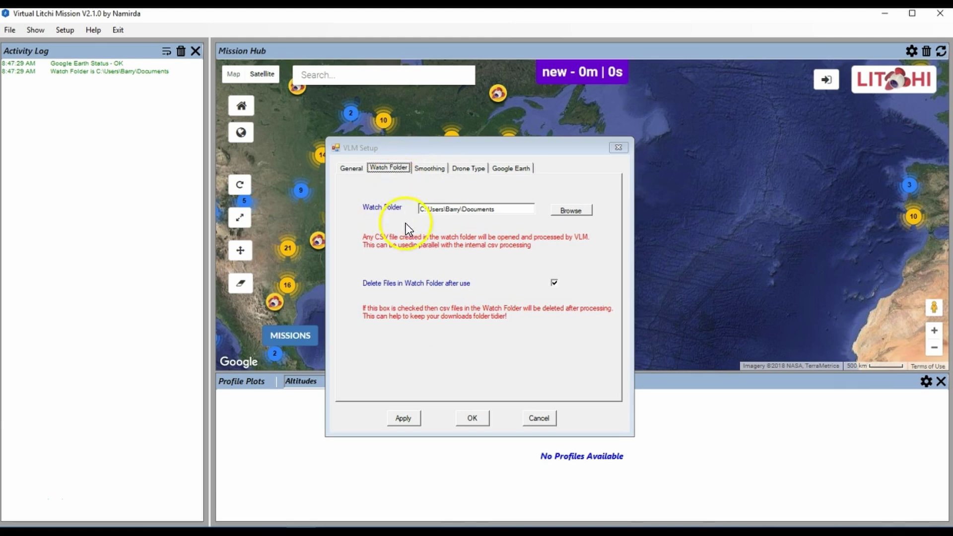
pyautogui.click(571, 210)
pyautogui.scroll(-5, 551, 283)
pyautogui.scroll(2, 496, 268)
pyautogui.scroll(-2, 477, 308)
pyautogui.scroll(1, 478, 300)
pyautogui.doubleClick(470, 249)
pyautogui.click(489, 346)
pyautogui.click(403, 418)
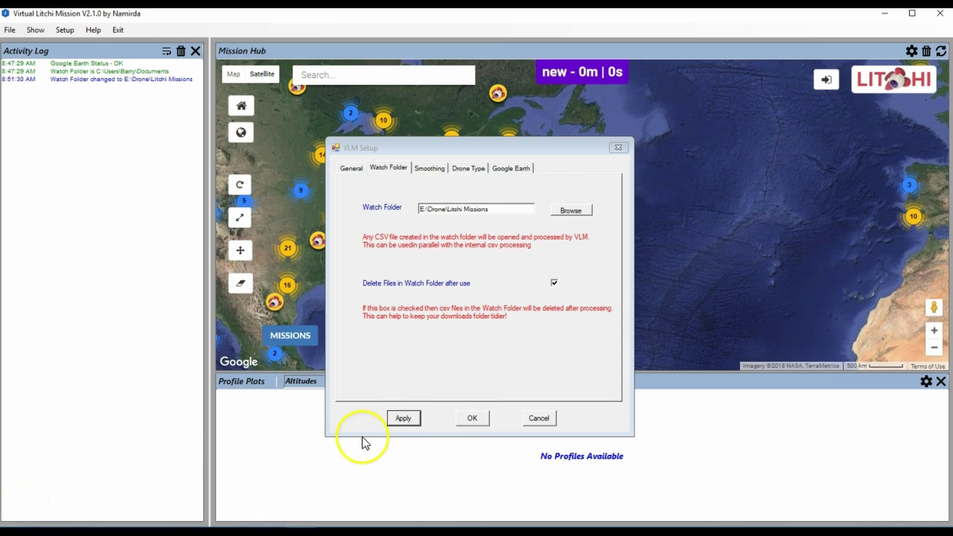
# Step: Enable deleting watch-folder files after processing and save the setup settings
pyautogui.click(554, 283)
pyautogui.click(555, 283)
pyautogui.click(479, 421)
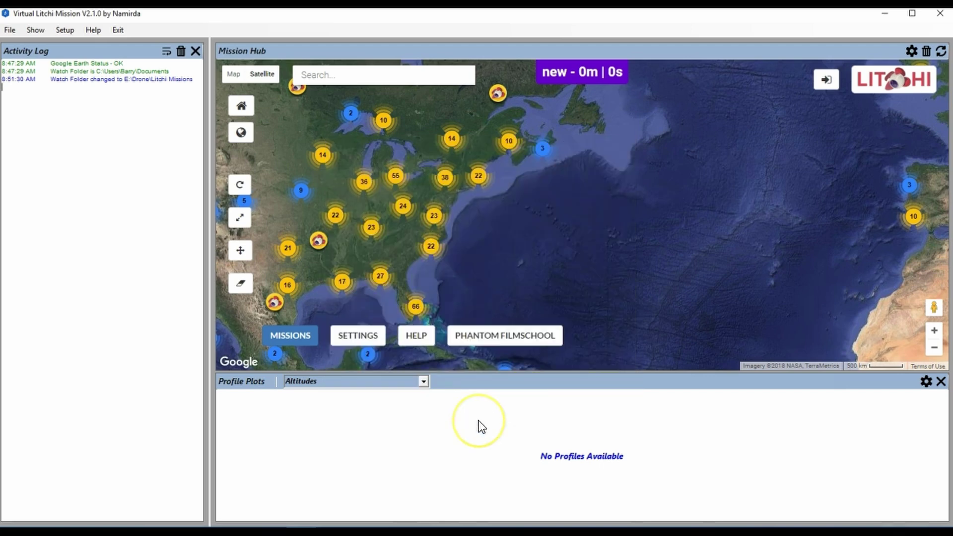
# Step: Log in to the Litchi account with its e-mail and password via the Mission Hub form
pyautogui.click(826, 80)
pyautogui.click(534, 205)
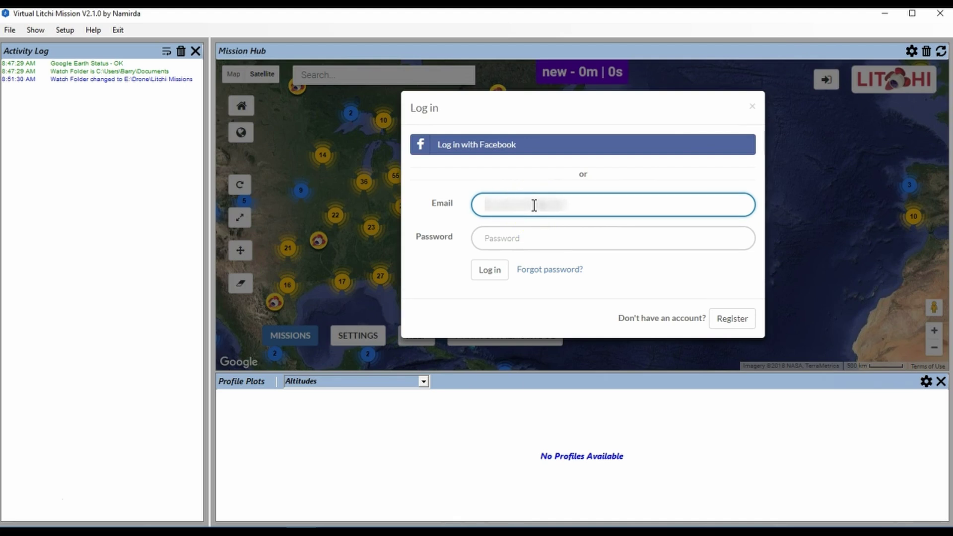
pyautogui.press('Tab')
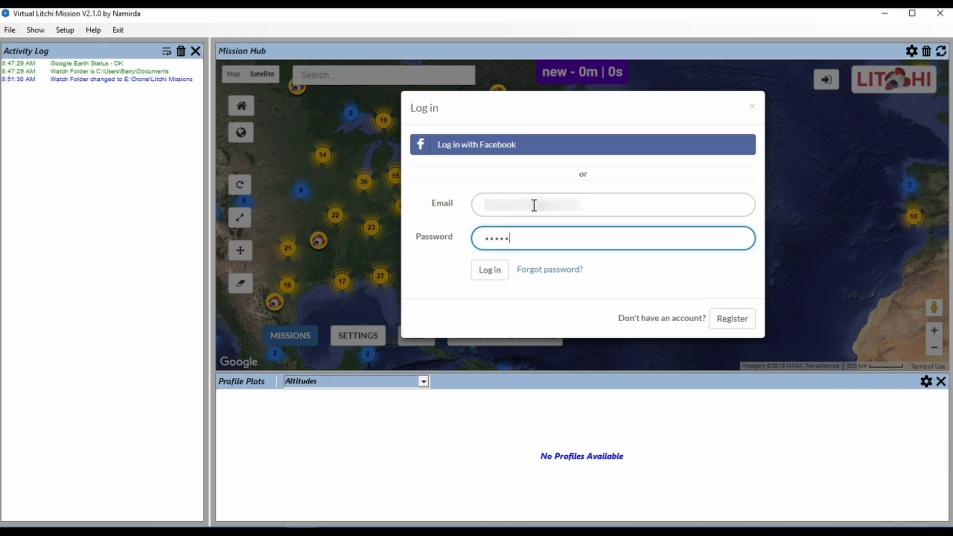
pyautogui.press('Return')
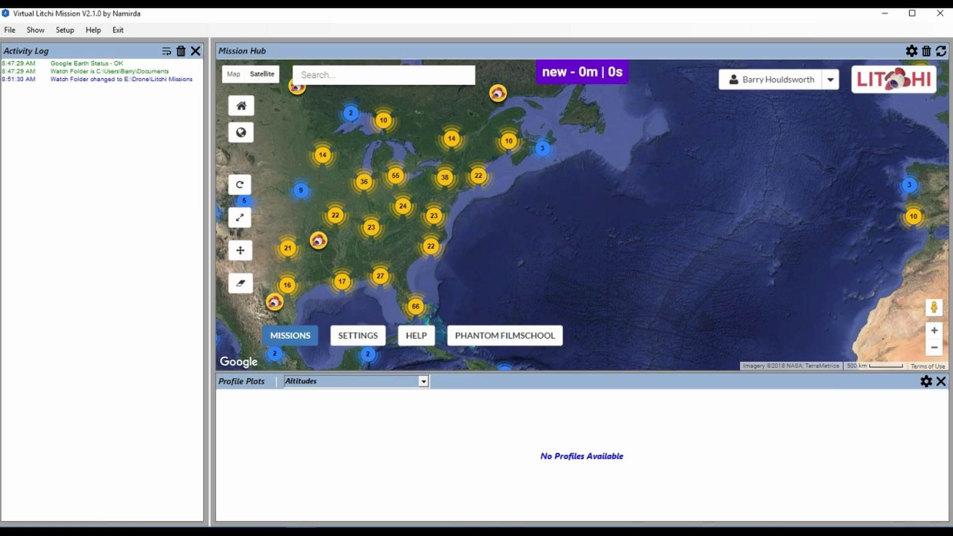
# Step: Open the saved Weehawken Lighthouse mission and export its 12 waypoints as CSV to Google Earth Pro
pyautogui.moveTo(290, 338)
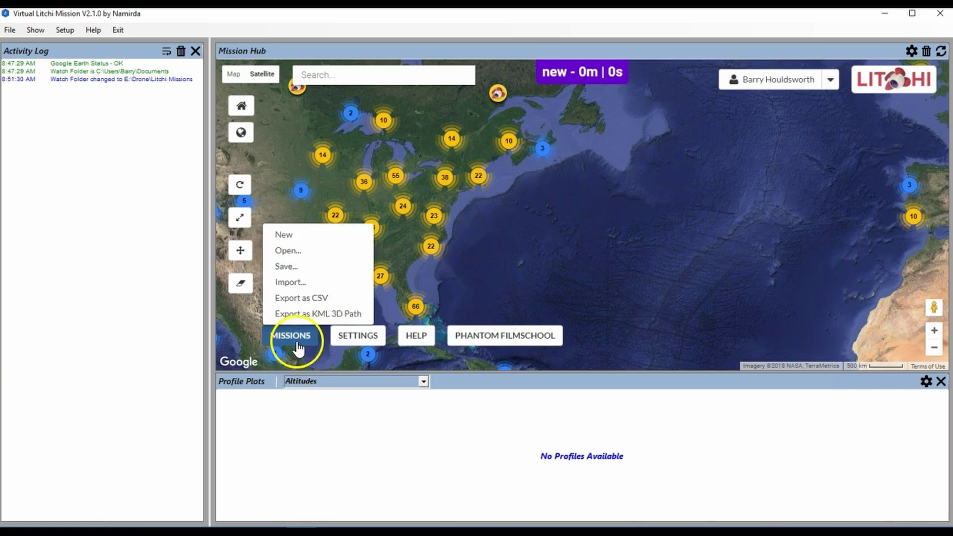
pyautogui.click(292, 282)
pyautogui.click(457, 253)
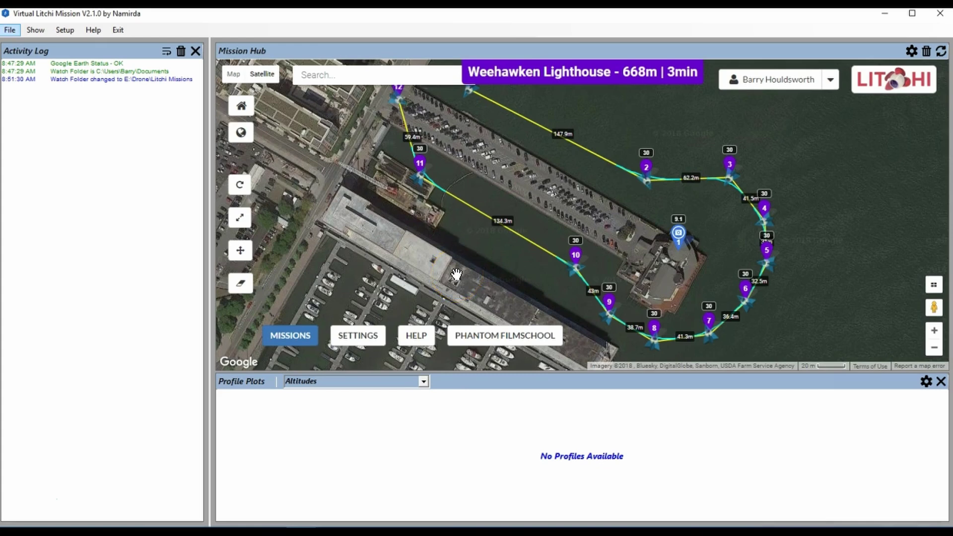
pyautogui.click(443, 256)
pyautogui.moveTo(307, 338)
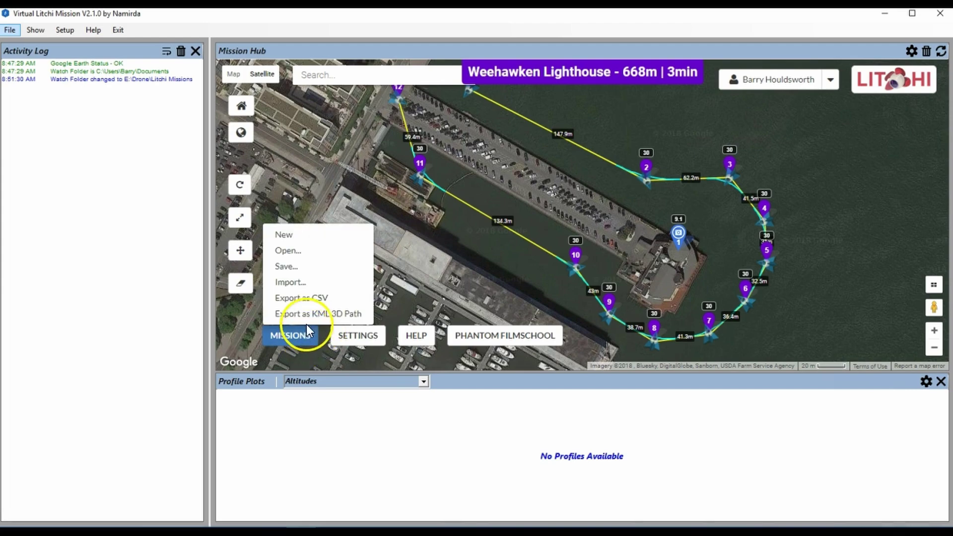
pyautogui.click(308, 298)
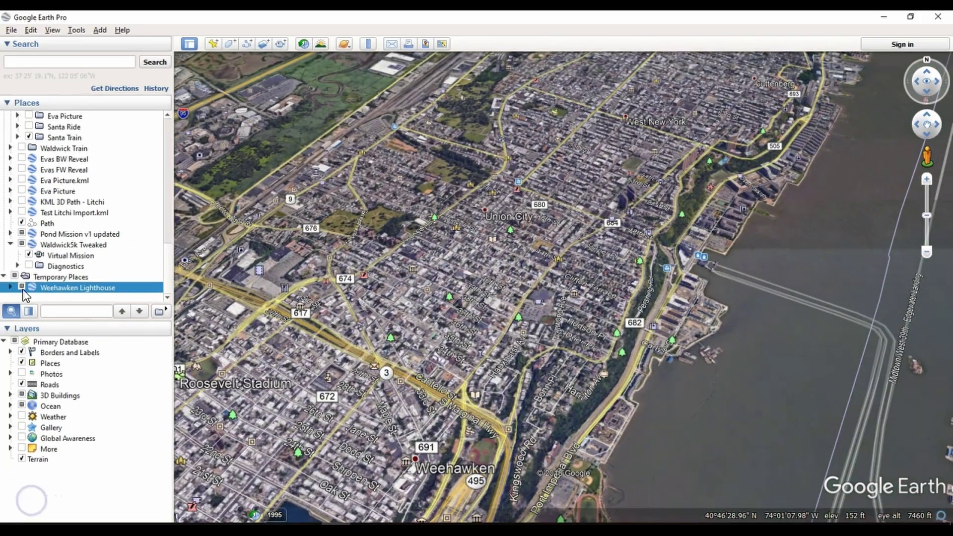
# Step: Expand Weehawken Lighthouse under Temporary Places, enable Virtual Mission and start its tour
pyautogui.click(10, 287)
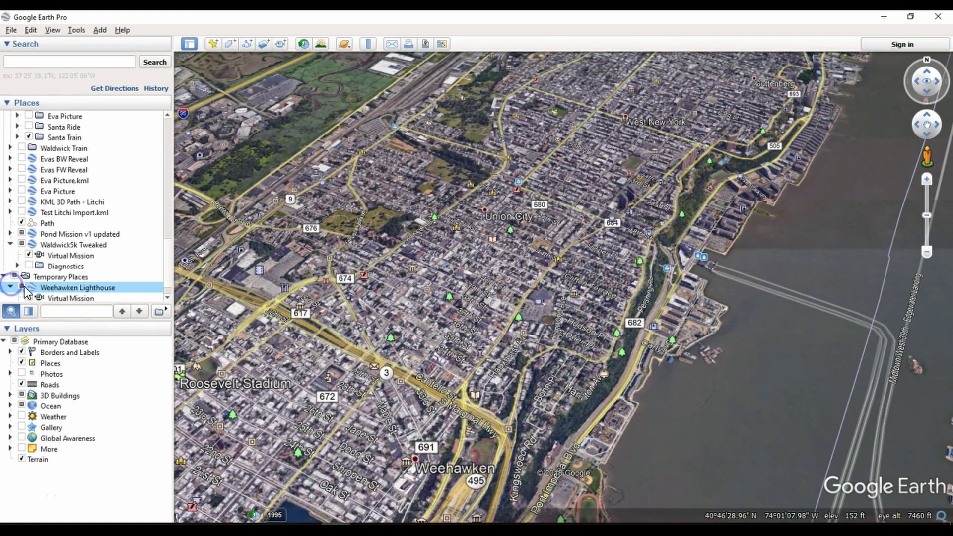
pyautogui.click(166, 234)
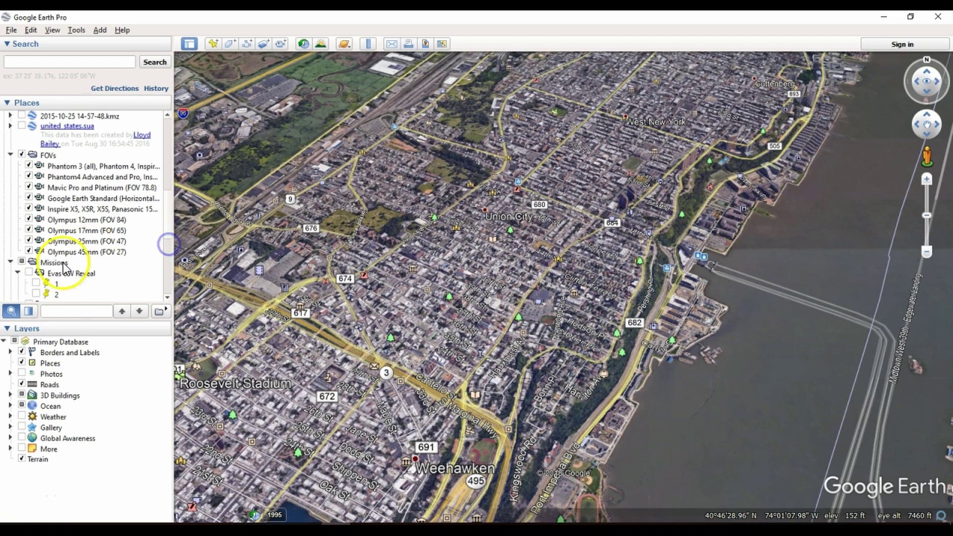
pyautogui.scroll(-10, 95, 238)
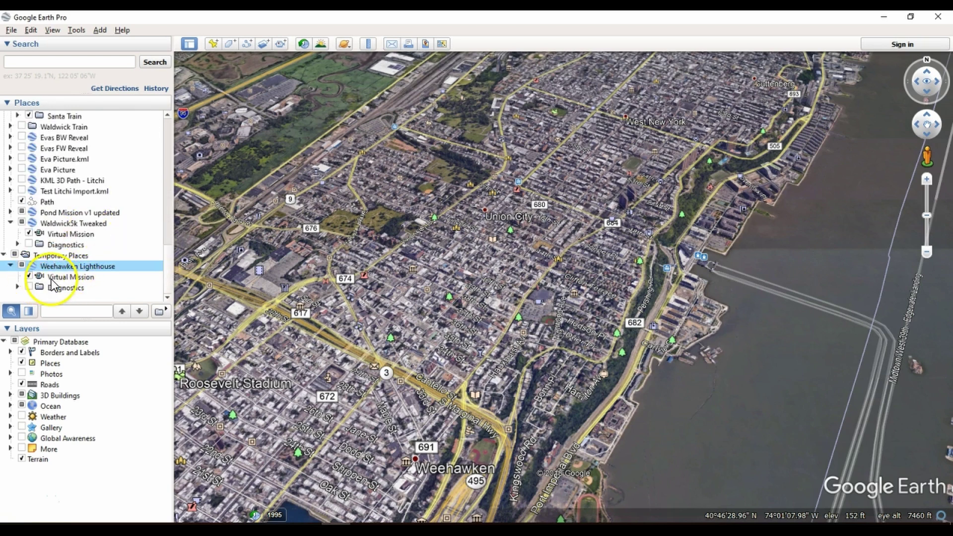
pyautogui.click(29, 276)
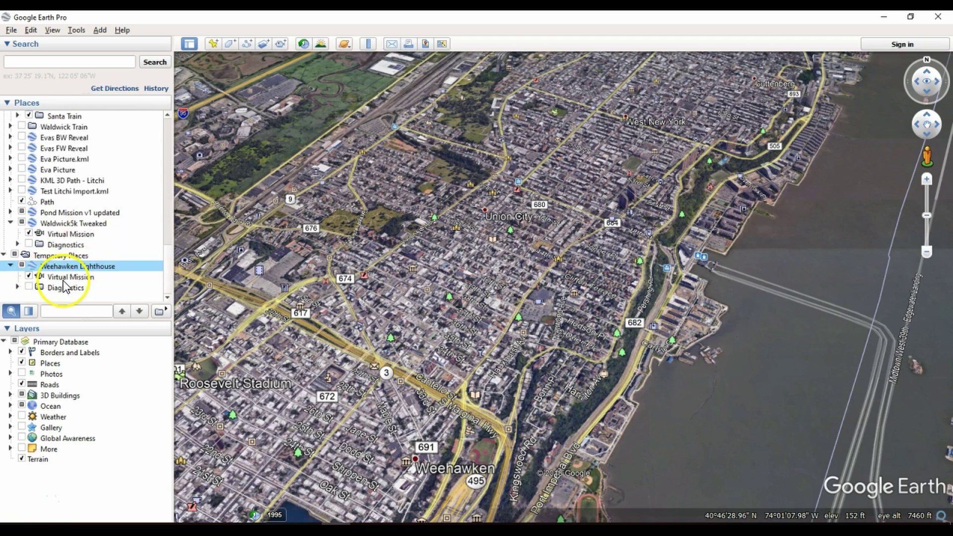
pyautogui.doubleClick(65, 278)
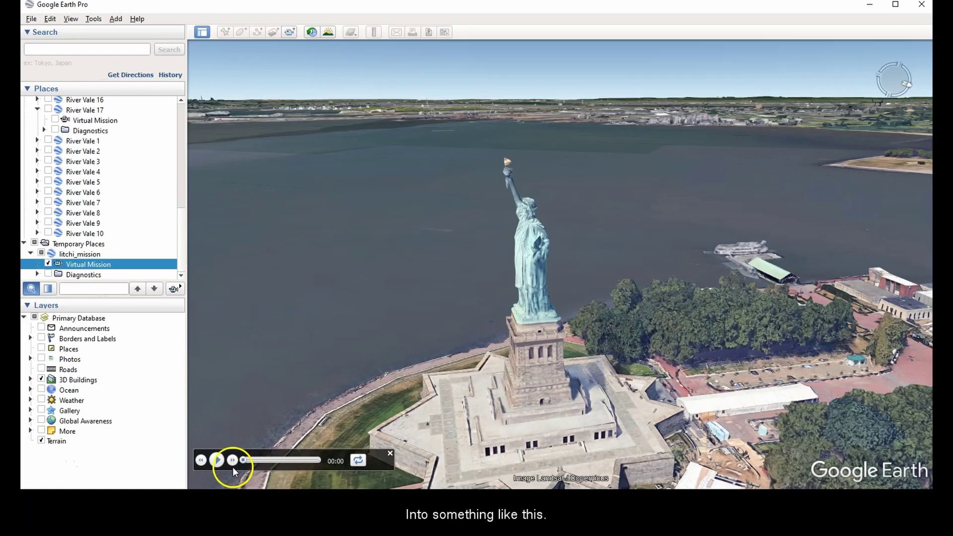
# Step: Play the Statue of Liberty tour to 00:08, pause it, then quit Google Earth discarding temporary places
pyautogui.click(217, 460)
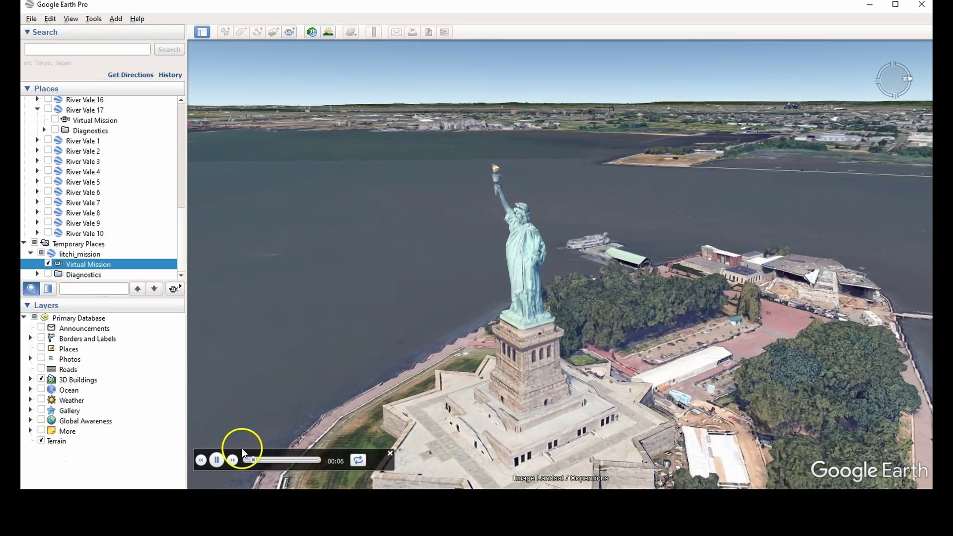
pyautogui.click(216, 460)
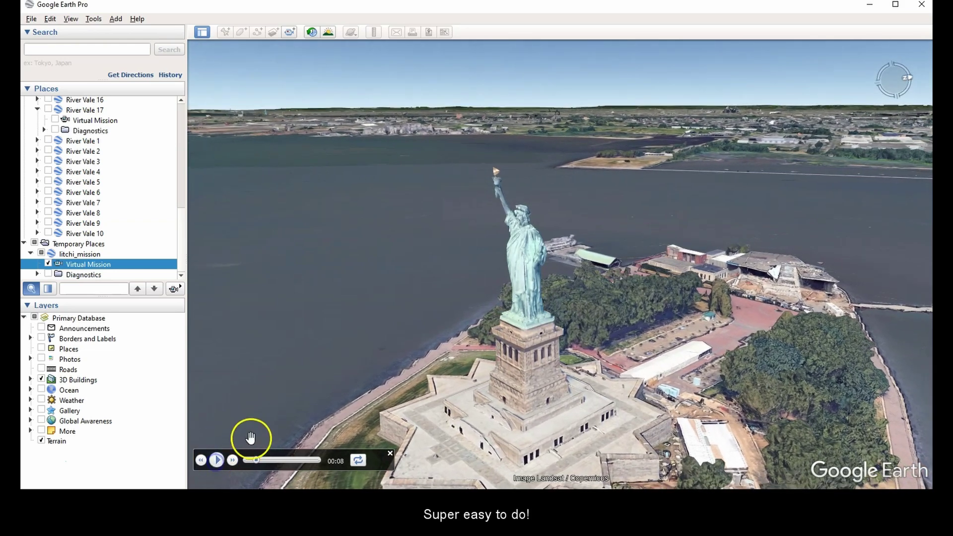
pyautogui.click(916, 9)
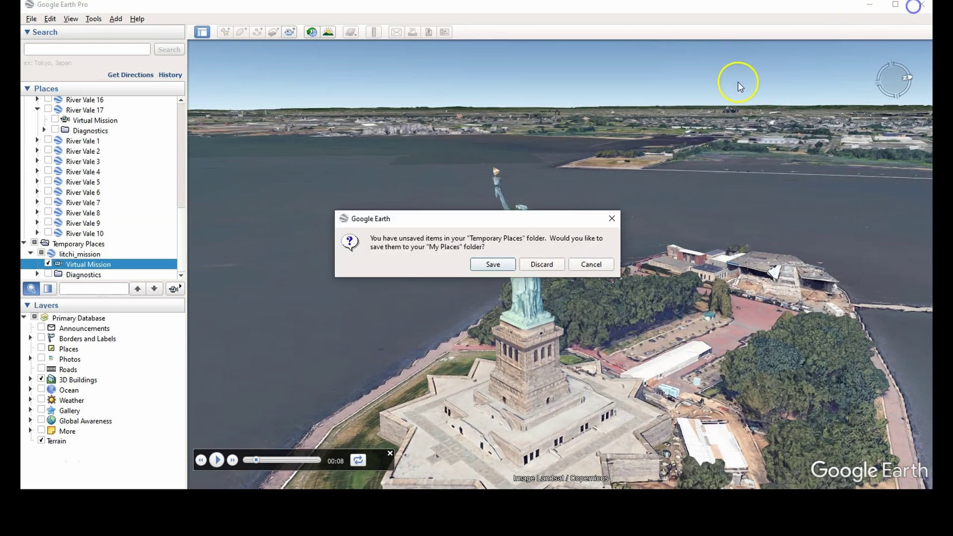
pyautogui.click(535, 266)
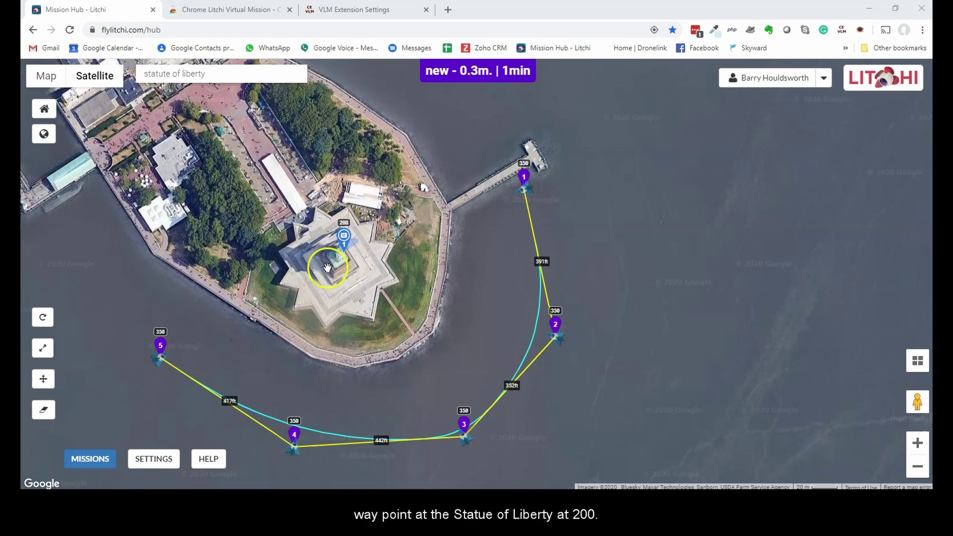
pyautogui.moveTo(349, 279); pyautogui.dragTo(388, 273)
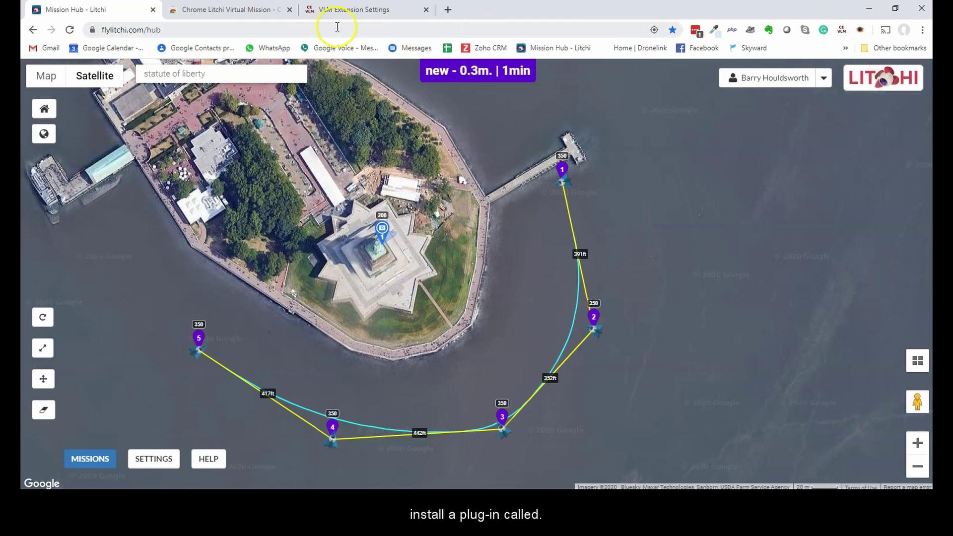
pyautogui.click(233, 10)
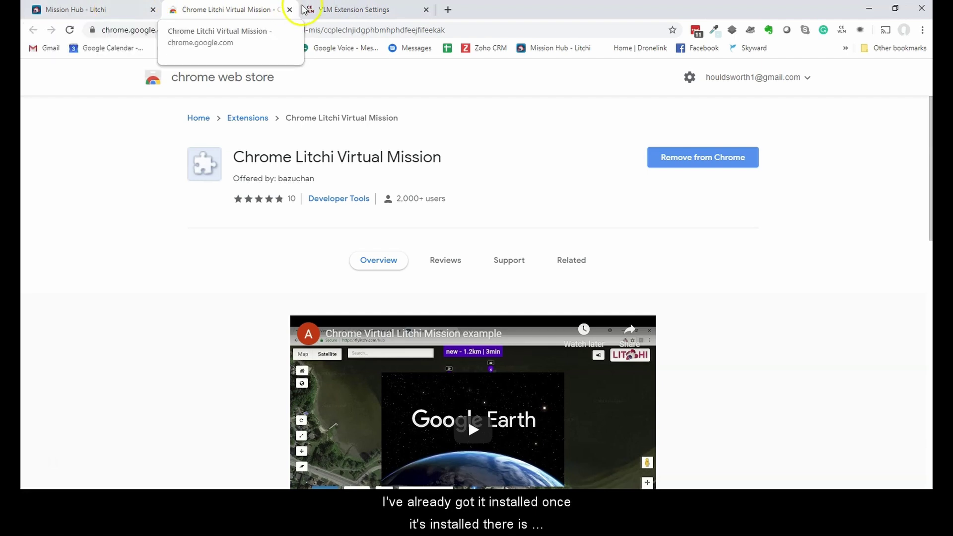
pyautogui.click(342, 6)
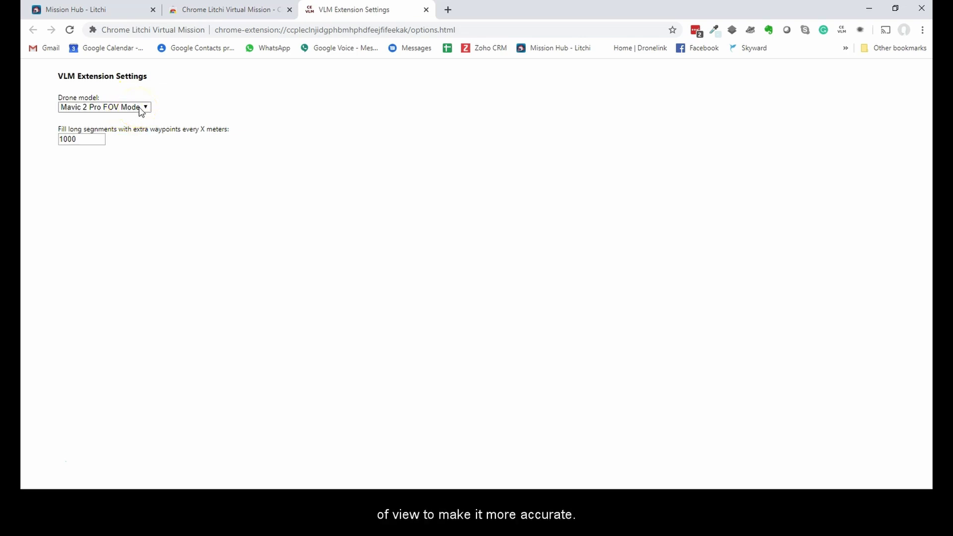
pyautogui.click(101, 9)
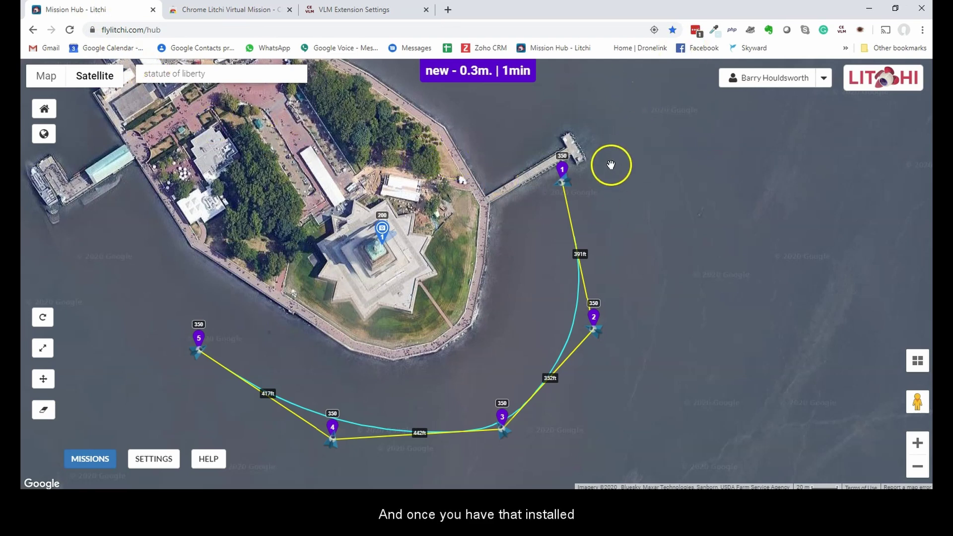
# Step: Export the Statue of Liberty mission as VLM and open the downloaded litchi_mission KML in Google Earth
pyautogui.click(97, 461)
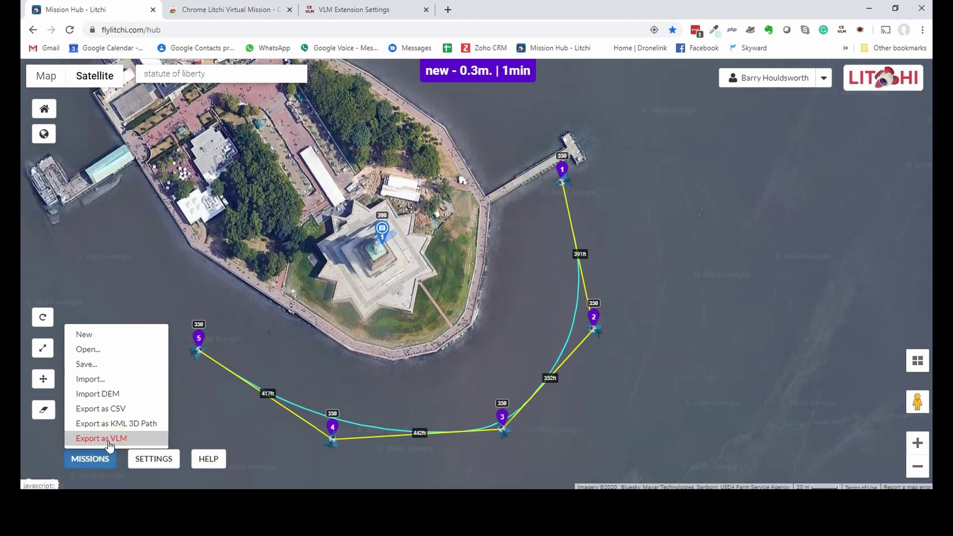
pyautogui.click(111, 439)
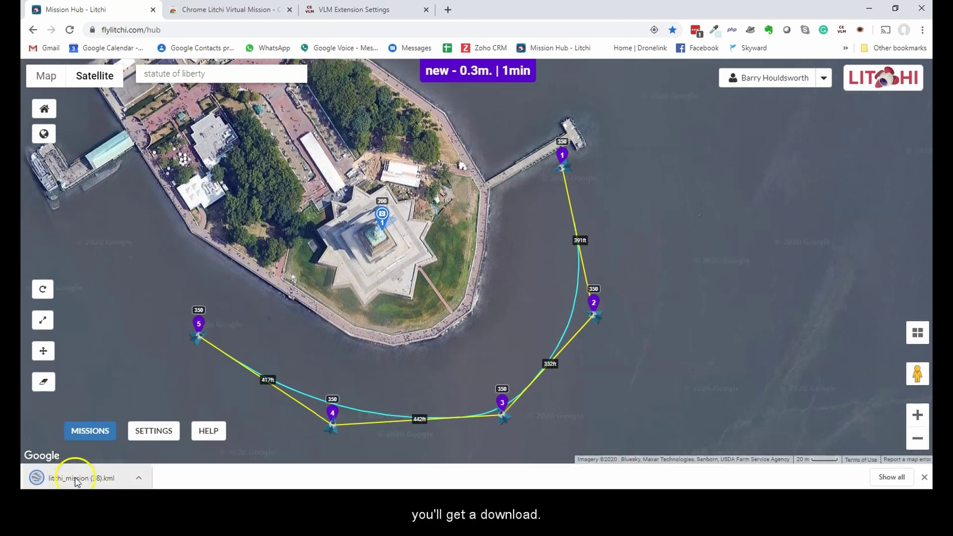
pyautogui.click(79, 479)
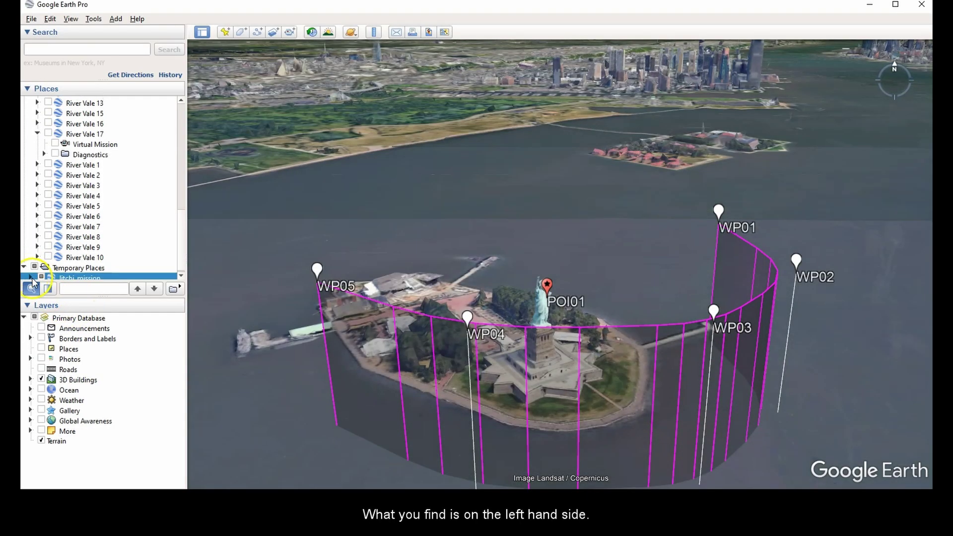
# Step: Expand litchi_mission, hide Diagnostics, and fast-forward the Virtual Mission tour, pausing at 00:23
pyautogui.click(31, 277)
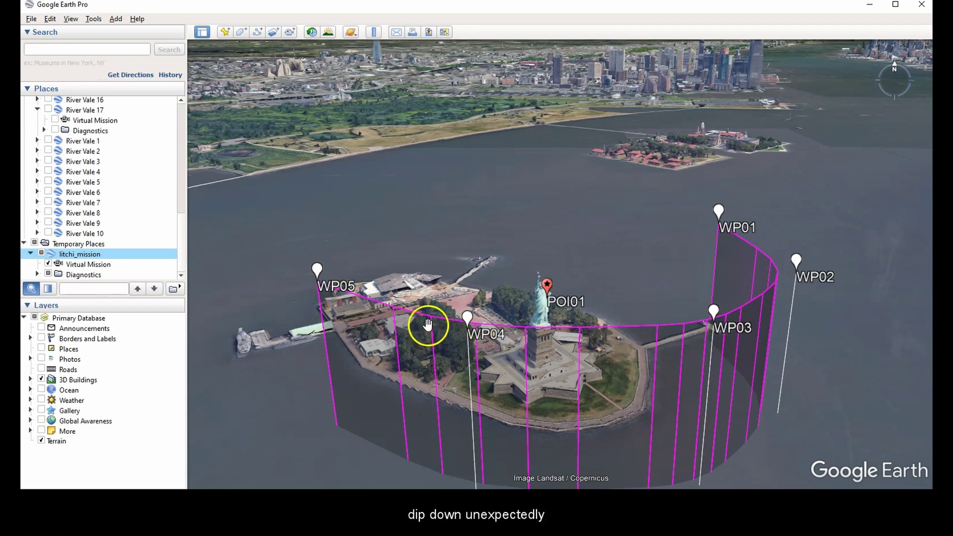
pyautogui.click(49, 274)
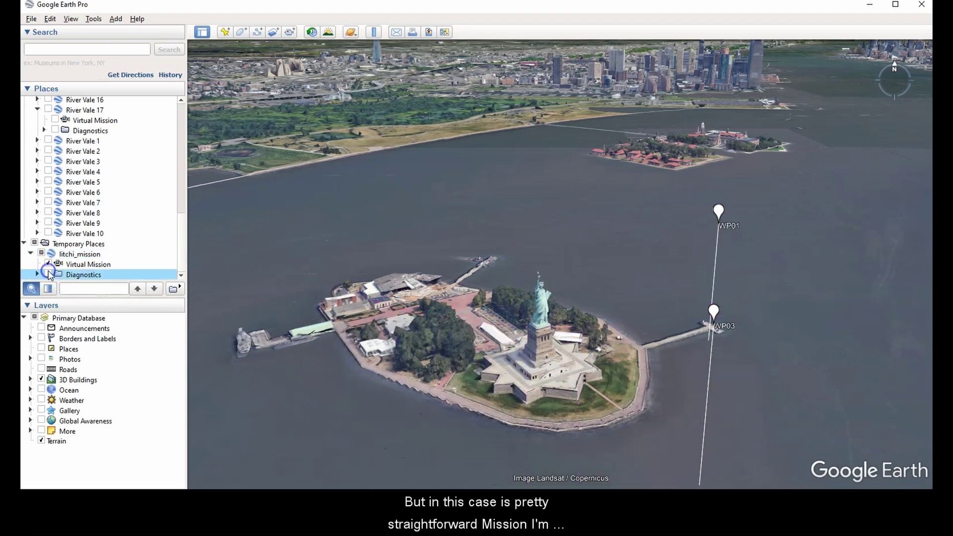
pyautogui.click(87, 265)
pyautogui.doubleClick(86, 266)
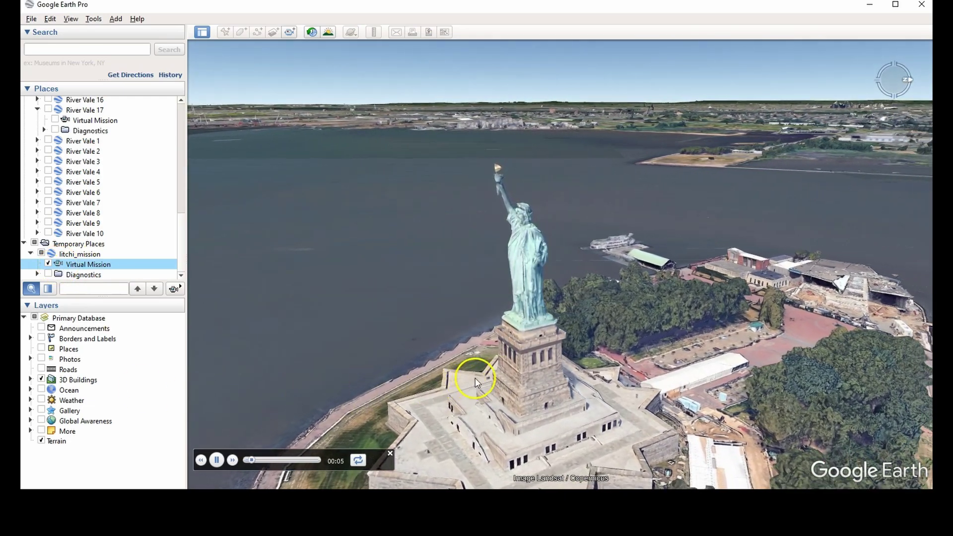
pyautogui.click(234, 460)
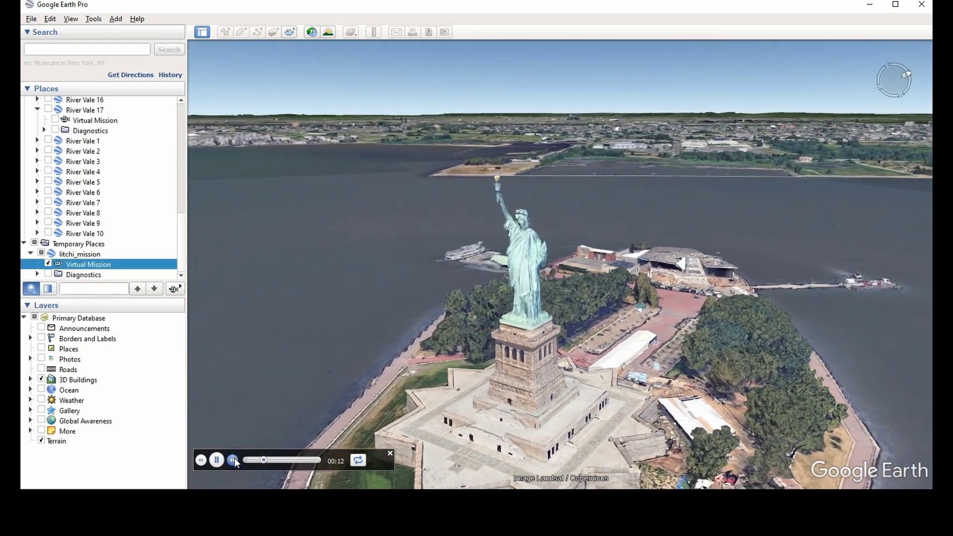
pyautogui.click(224, 460)
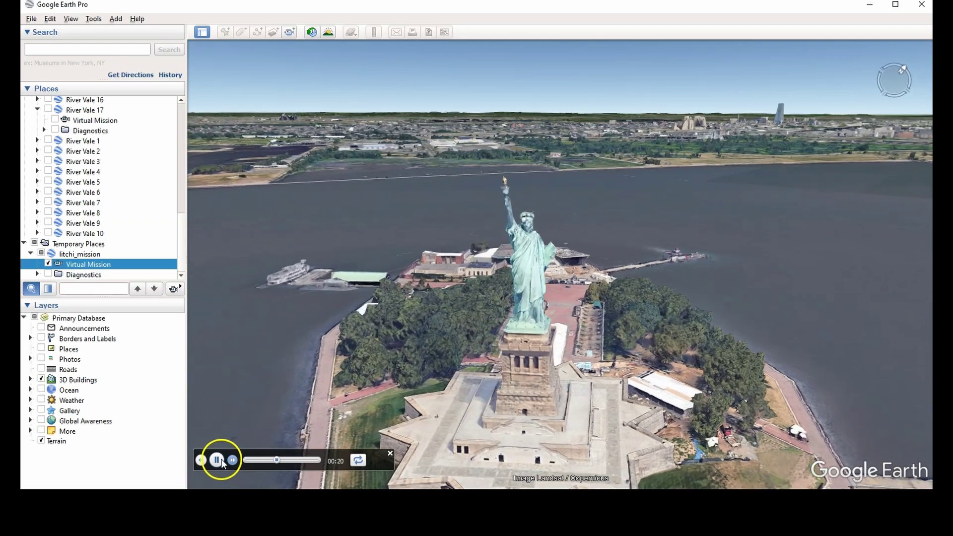
pyautogui.click(222, 460)
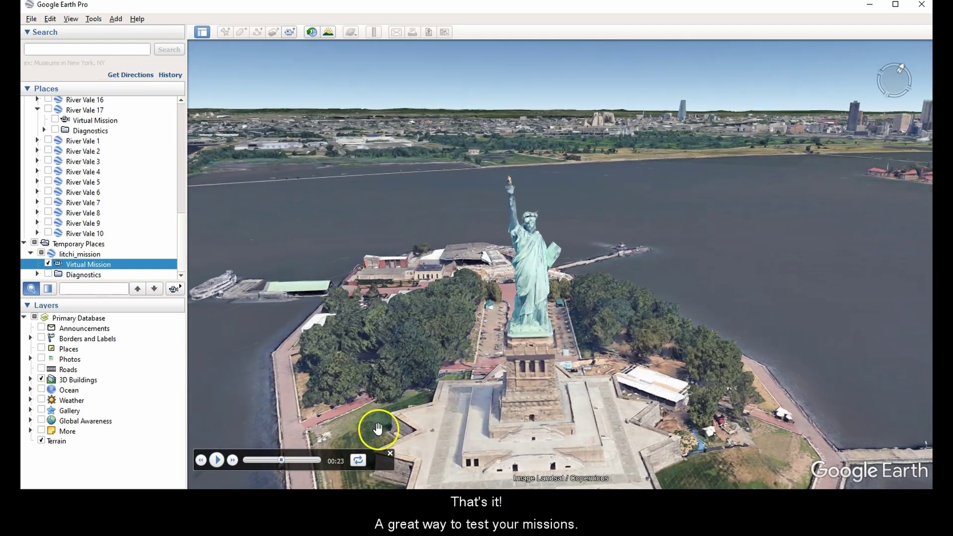